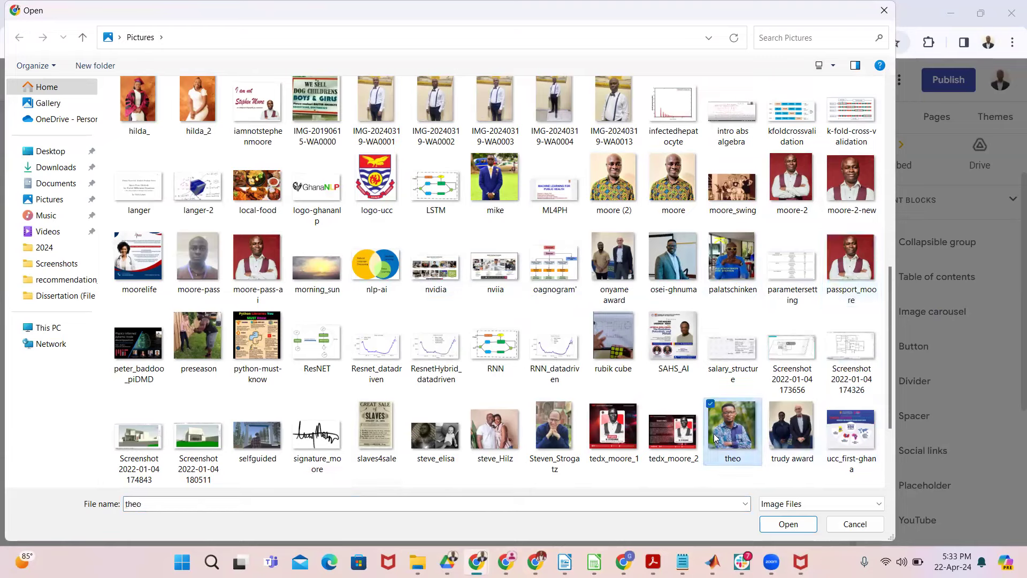
Step: Add the portrait of the man in glasses and a checked shirt from the Pictures folder to the image carousel
click(542, 438)
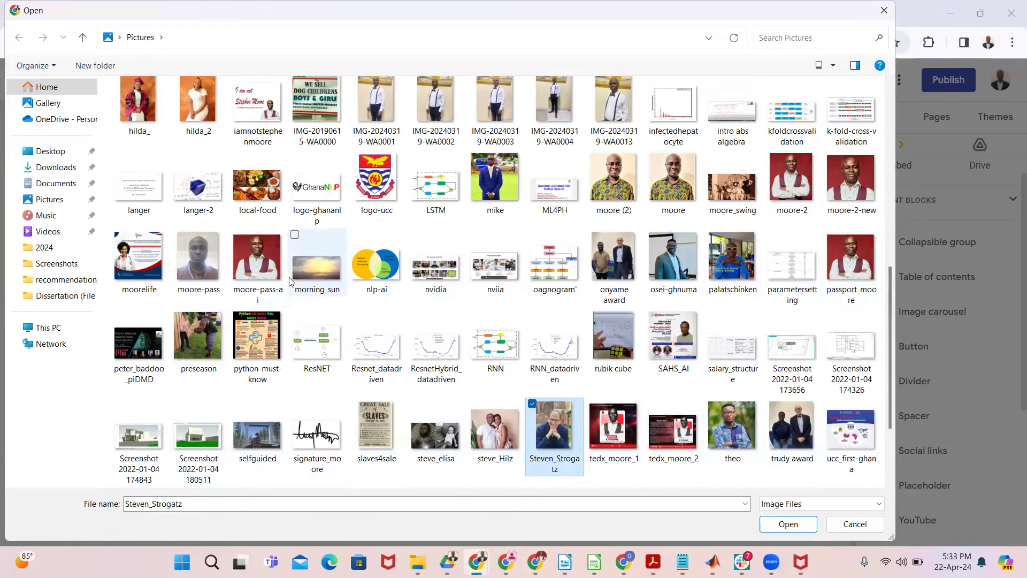
scroll(320, 268, up, 3)
click(257, 278)
click(187, 270)
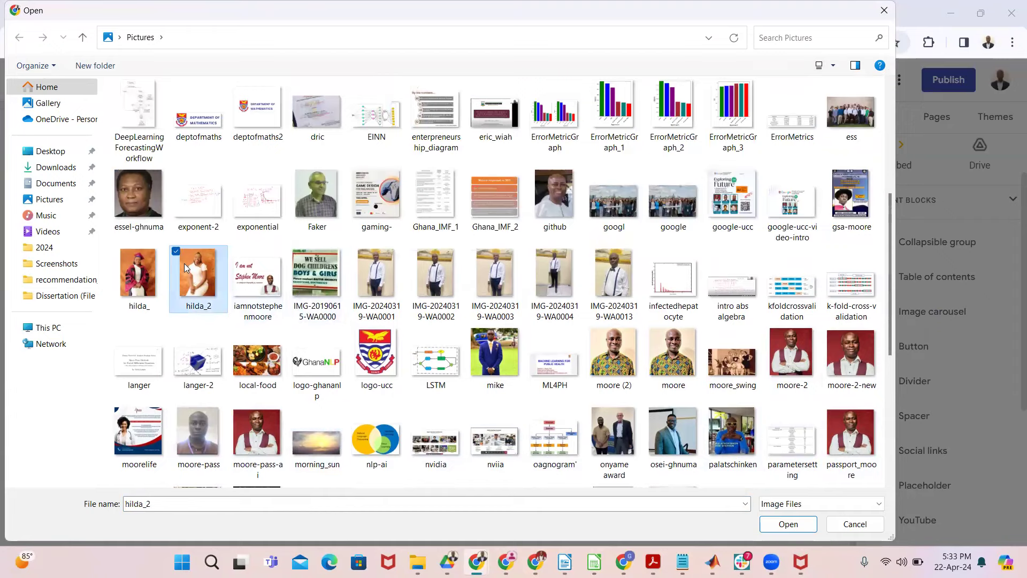
click(139, 197)
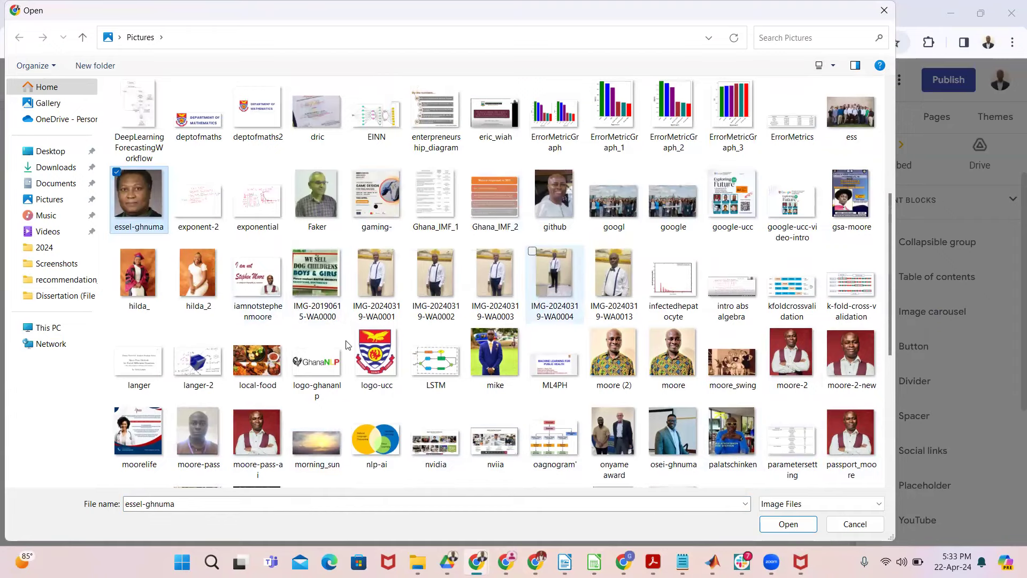
scroll(345, 342, up, 5)
click(323, 467)
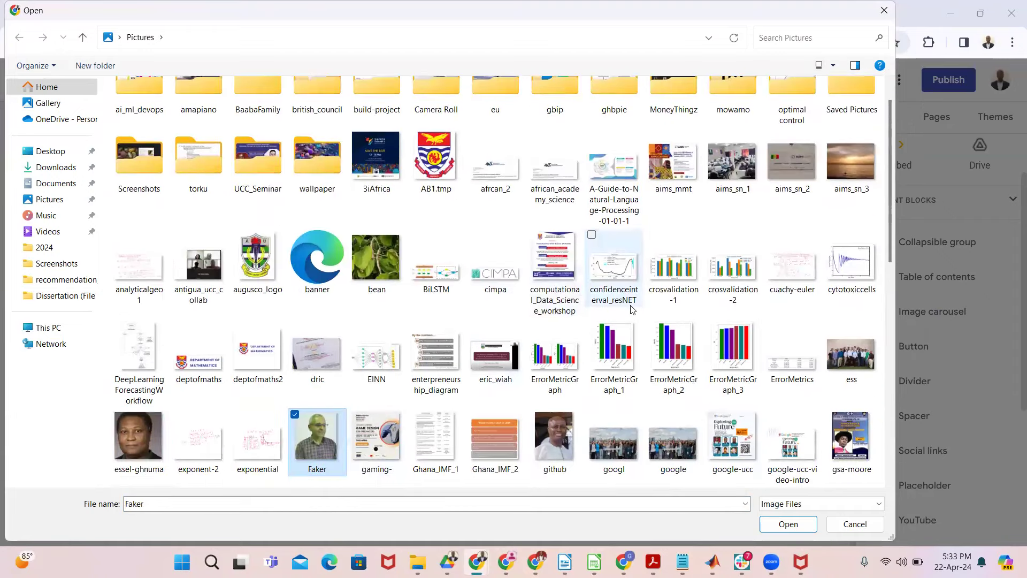
scroll(633, 309, up, 1)
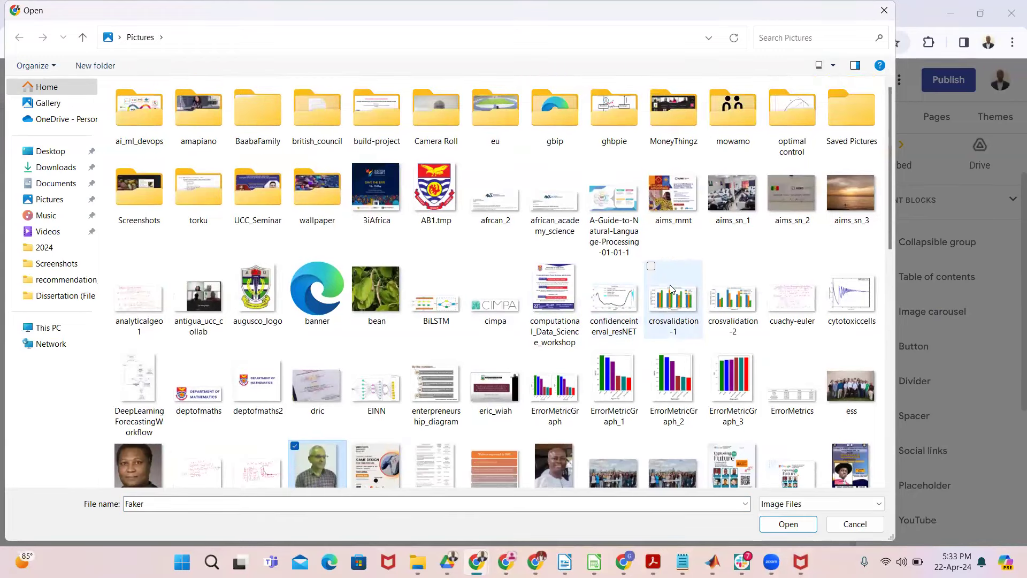
click(781, 522)
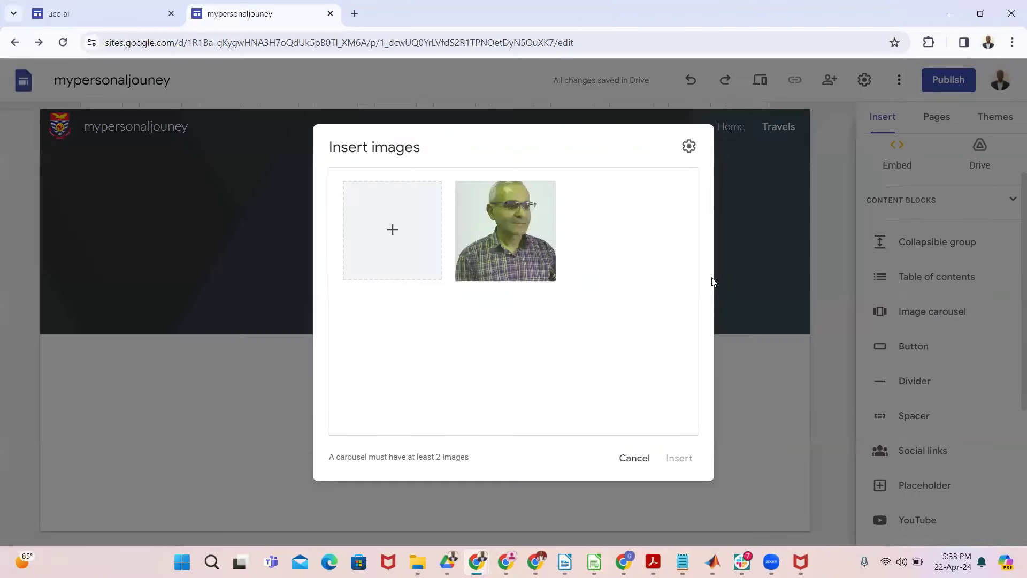
Step: Upload six more portraits from the Pictures folder to the carousel, including palatschinken and Steven_Strogatz
click(391, 244)
click(428, 277)
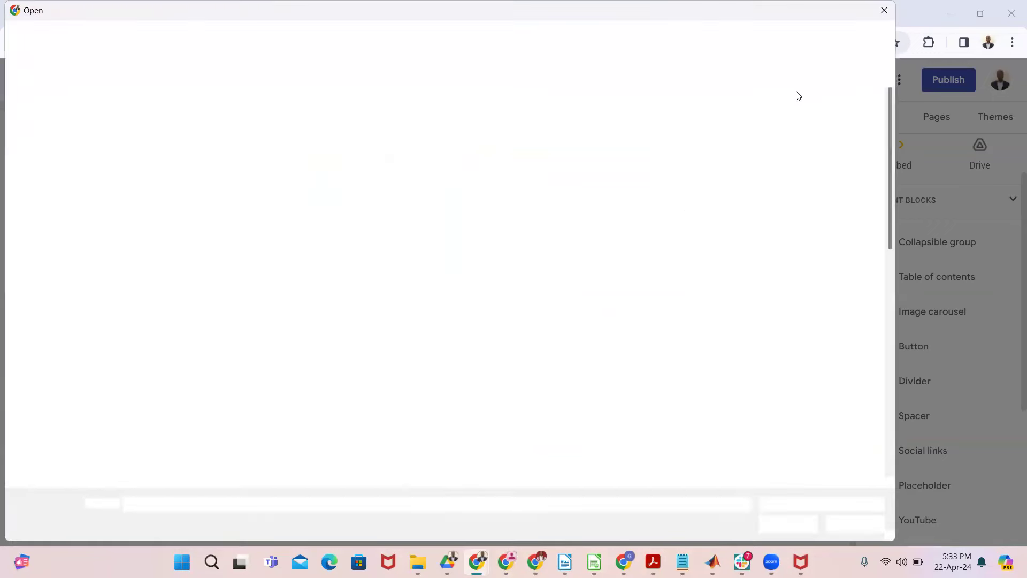
scroll(529, 354, down, 10)
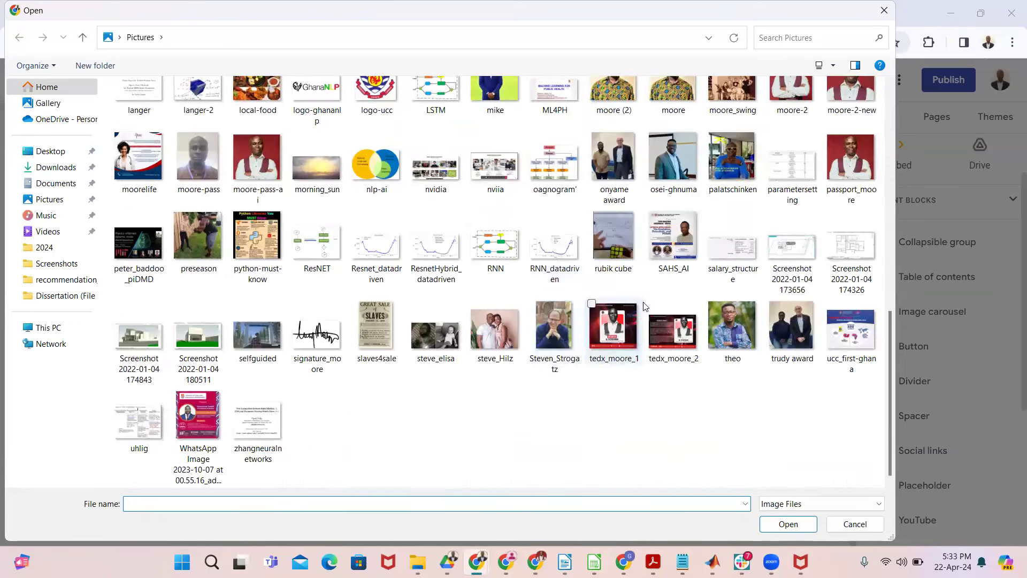
click(830, 135)
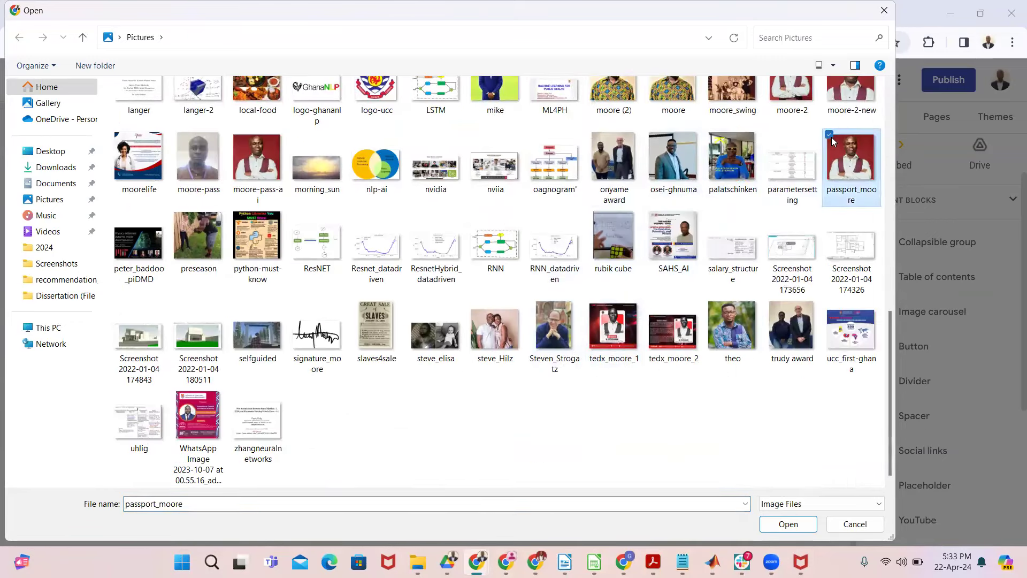
scroll(744, 254, up, 10)
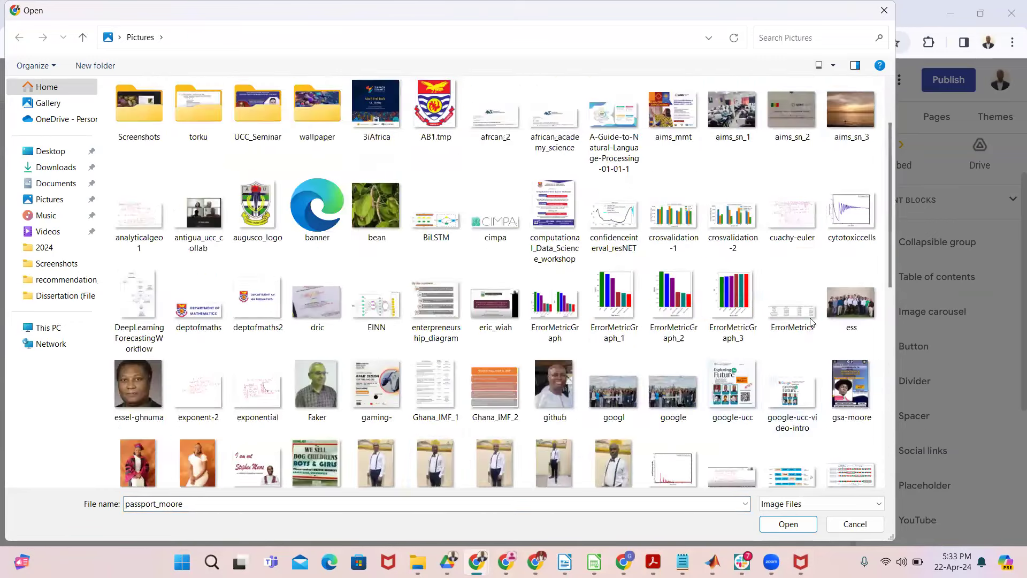
scroll(610, 374, down, 10)
click(711, 305)
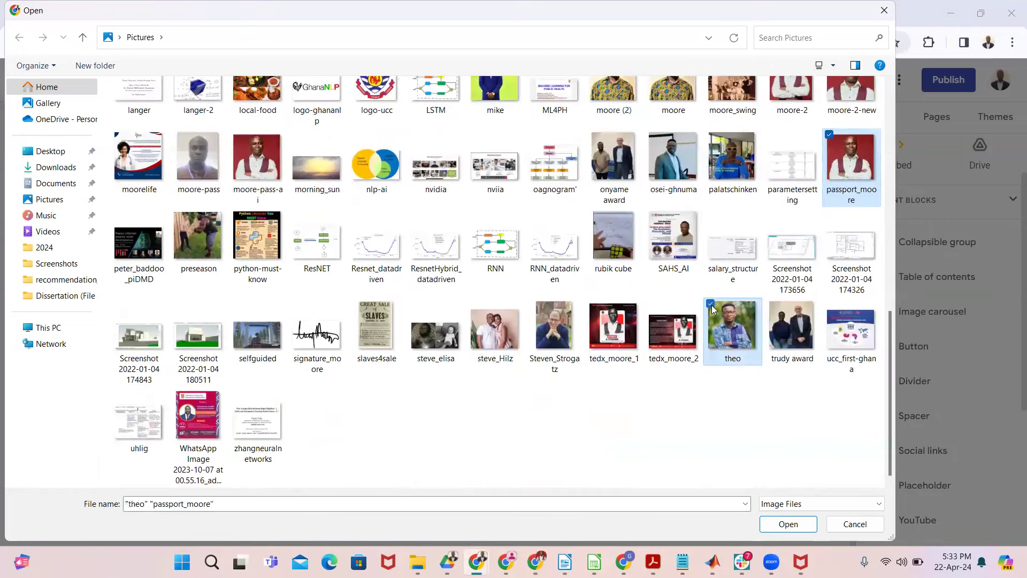
click(532, 303)
click(650, 134)
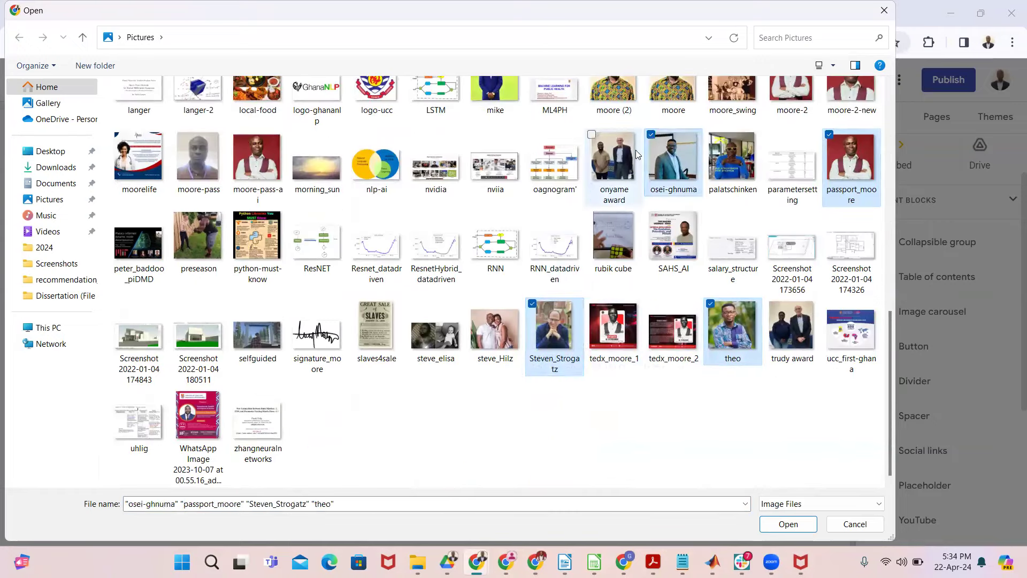
click(710, 134)
ctrl+click(188, 175)
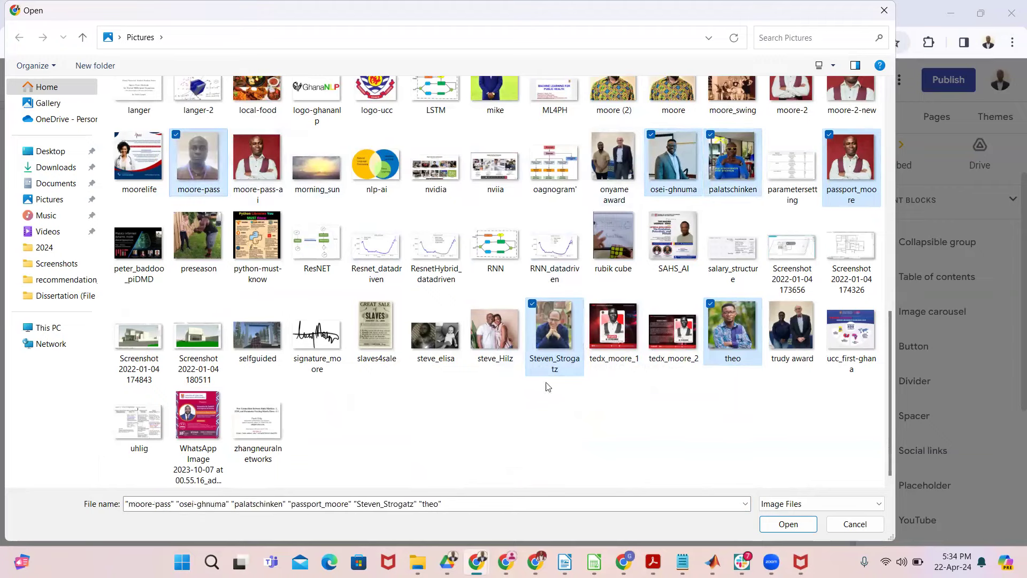
click(788, 523)
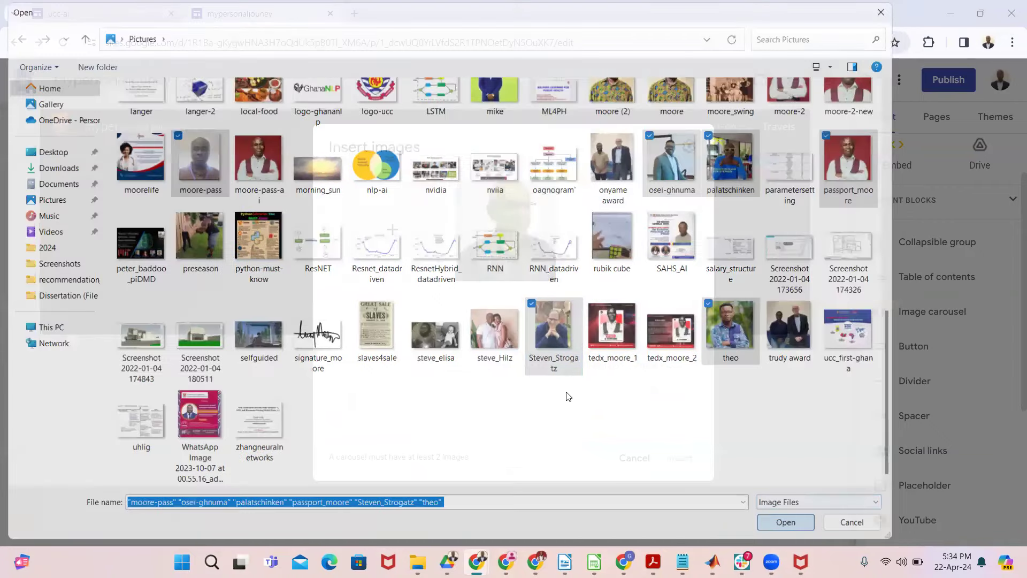
Step: Insert the image carousel with the uploaded portraits into the Travels page and check its placement
scroll(543, 380, down, 2)
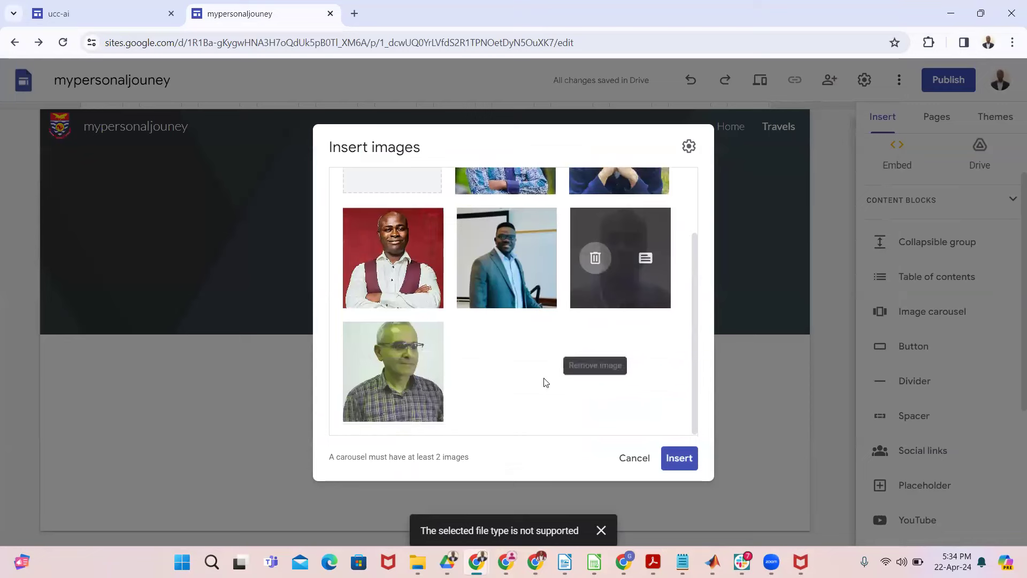
click(689, 467)
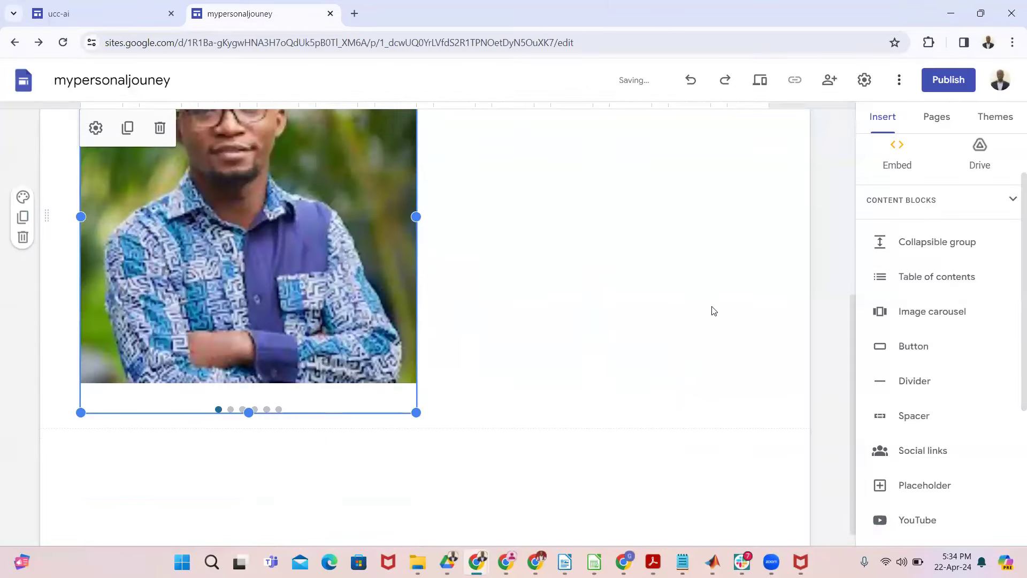
scroll(729, 306, up, 1)
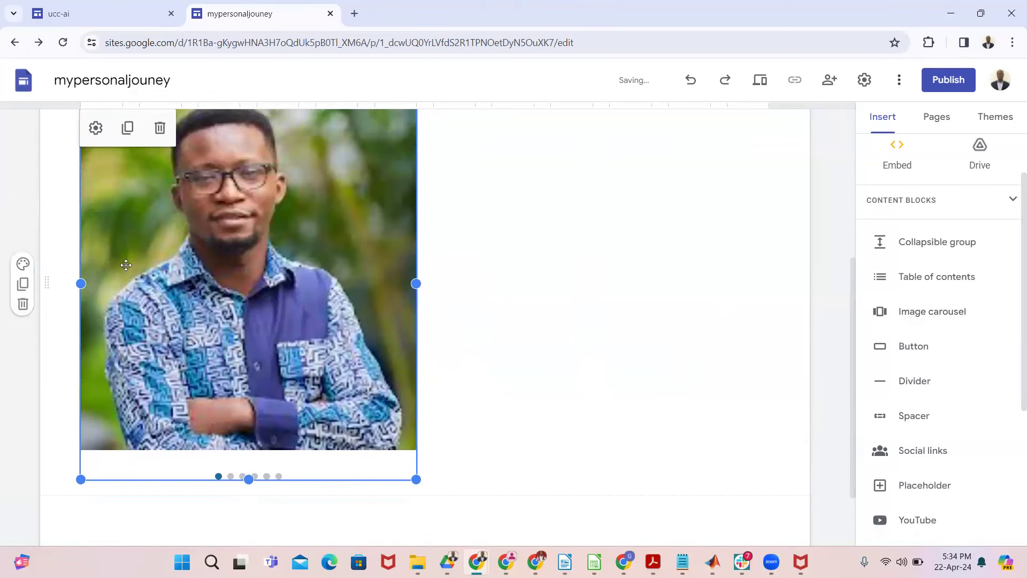
scroll(340, 277, up, 1)
scroll(339, 289, down, 2)
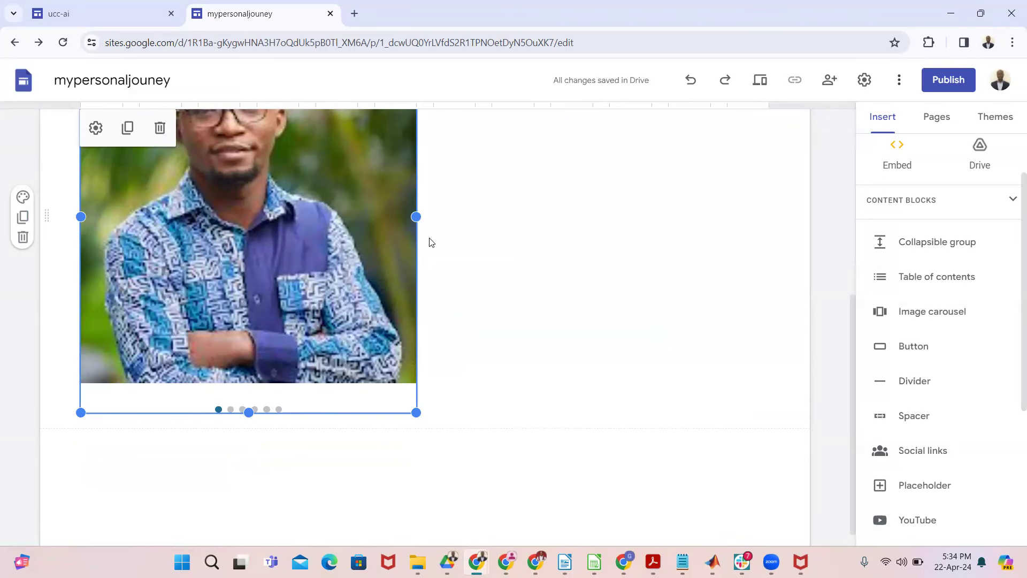
scroll(532, 284, up, 3)
scroll(532, 284, down, 2)
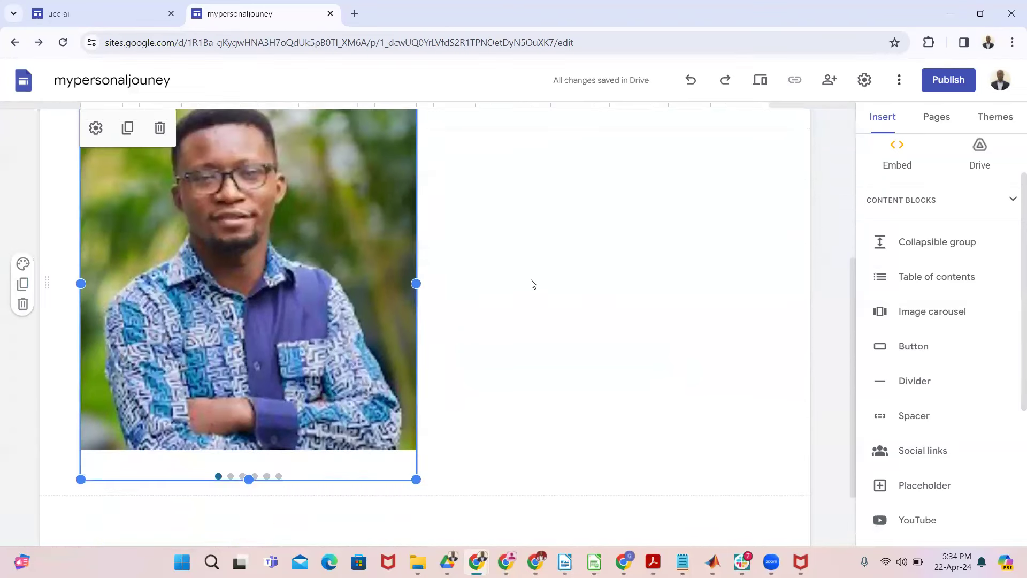
Step: Move the image carousel from the page's left margin to the right, near the centre of its section
click(593, 258)
scroll(597, 258, down, 1)
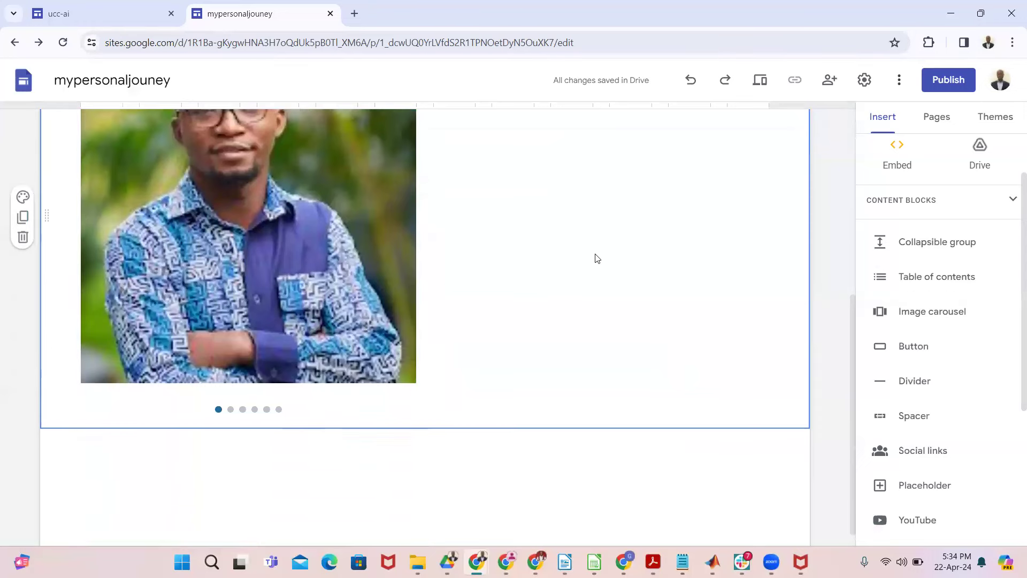
click(397, 272)
drag(409, 230, 379, 190)
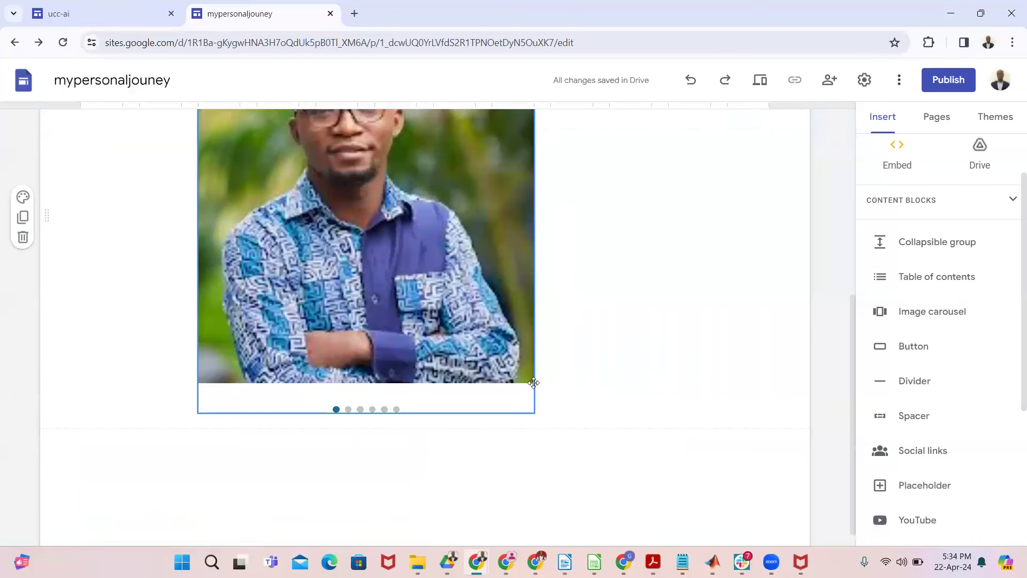
scroll(581, 308, up, 5)
scroll(589, 331, down, 5)
drag(414, 193, 486, 265)
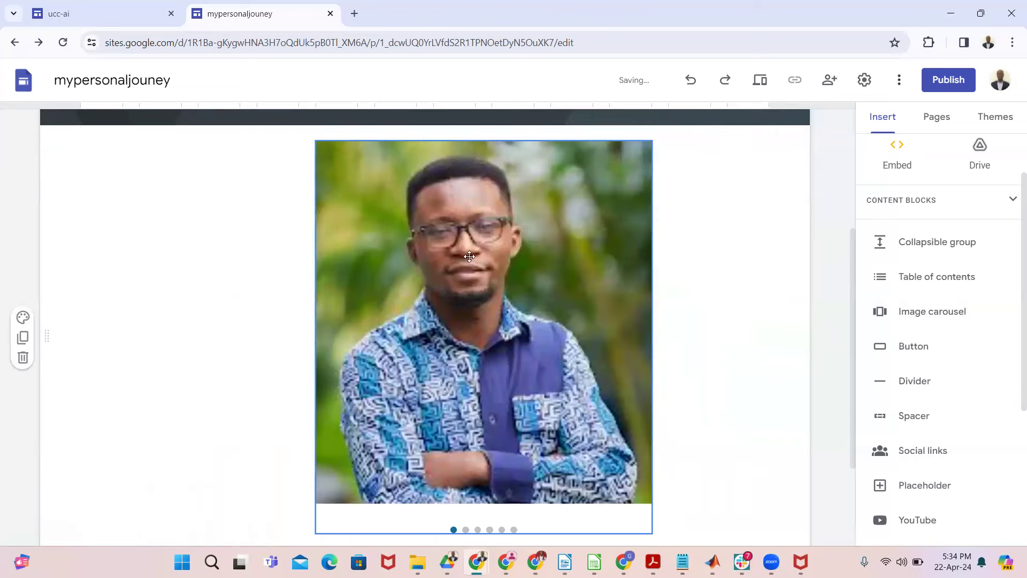
Step: Insert the Google Form MAT 105 - Engineering Official below the image carousel
scroll(749, 374, down, 3)
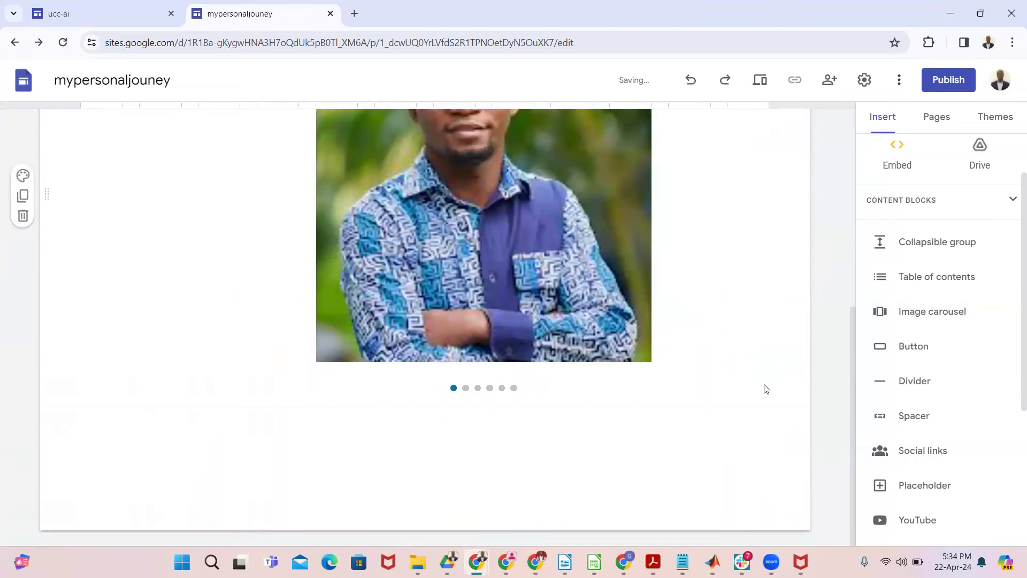
scroll(750, 327, up, 4)
scroll(752, 328, down, 4)
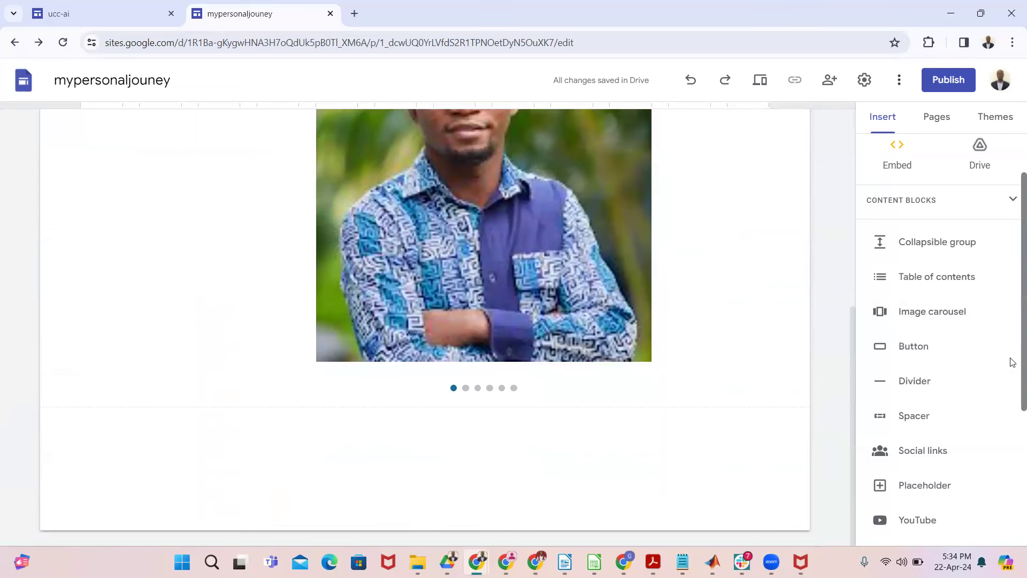
scroll(970, 401, down, 4)
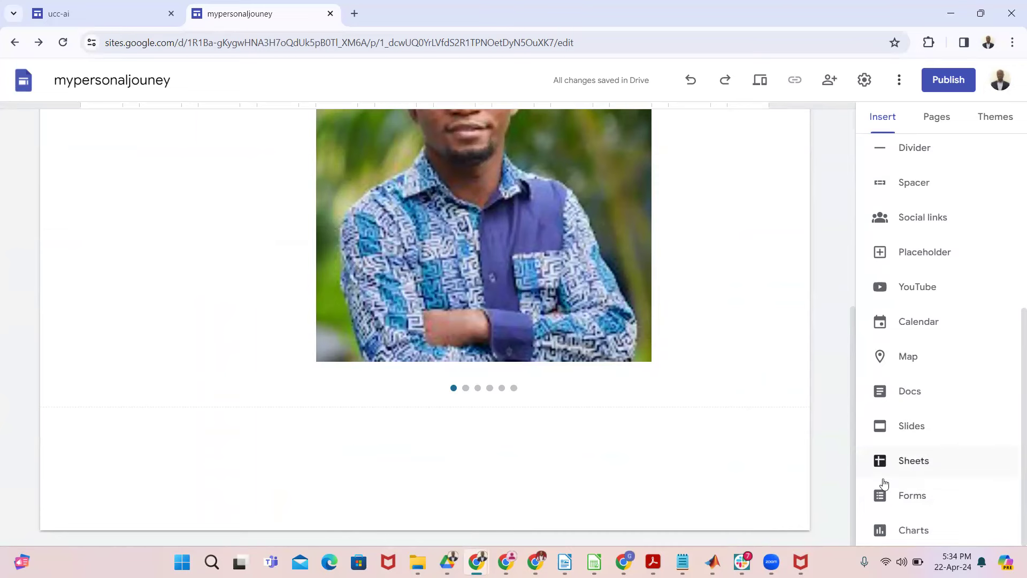
click(904, 496)
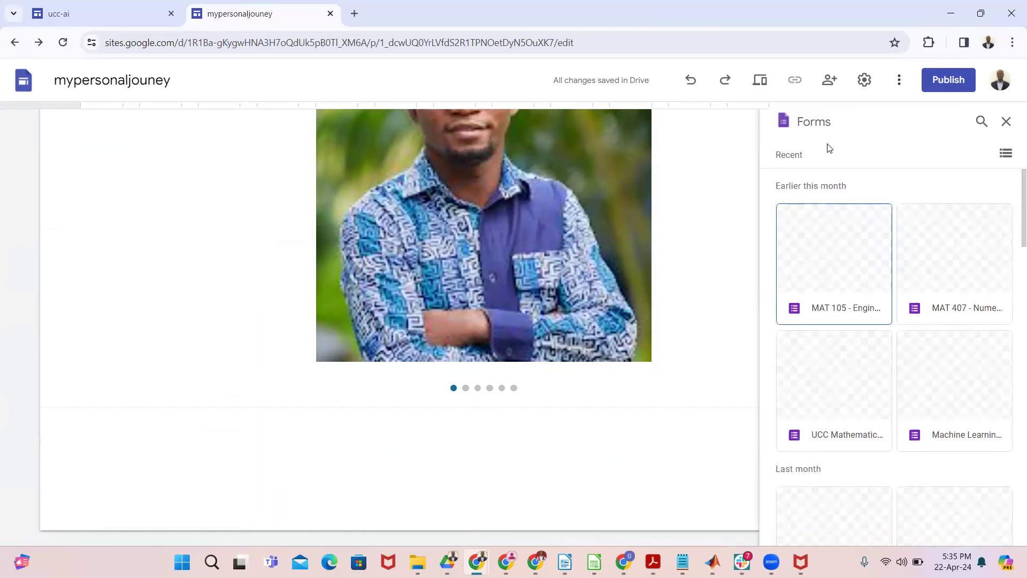
click(847, 262)
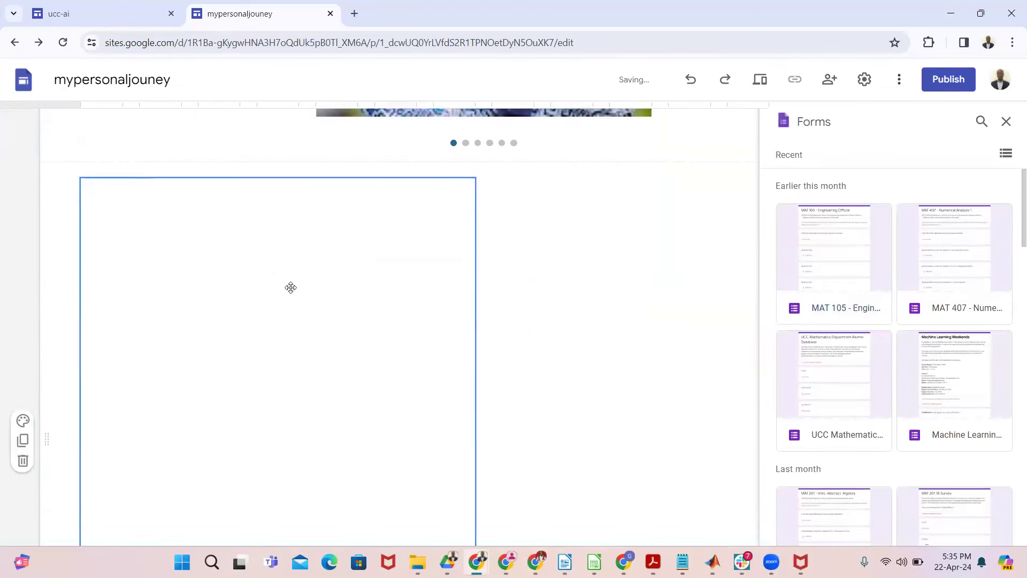
Step: Move the upper MAT 105 form to the right so it sits beneath the carousel
scroll(635, 291, down, 4)
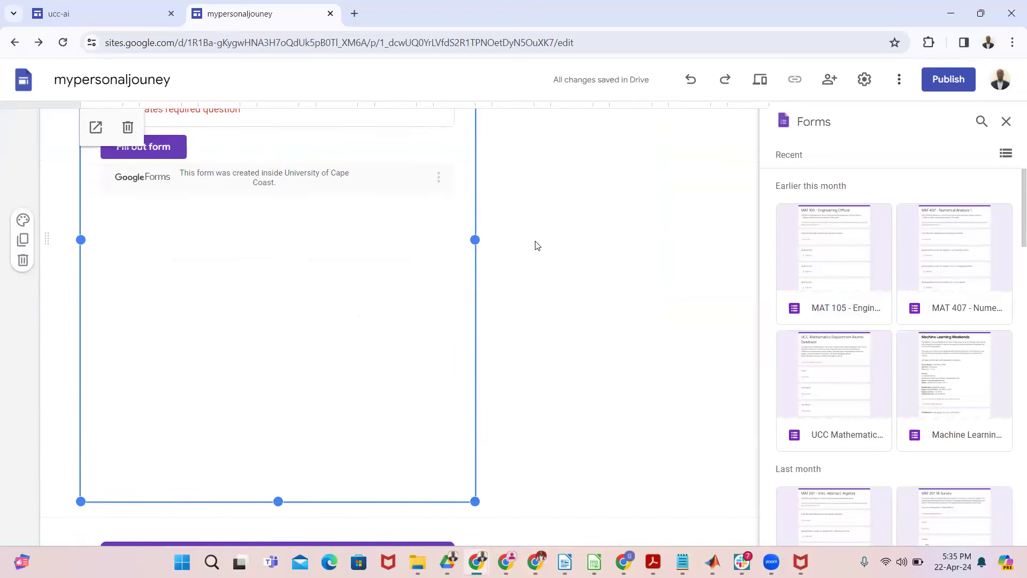
scroll(678, 287, up, 4)
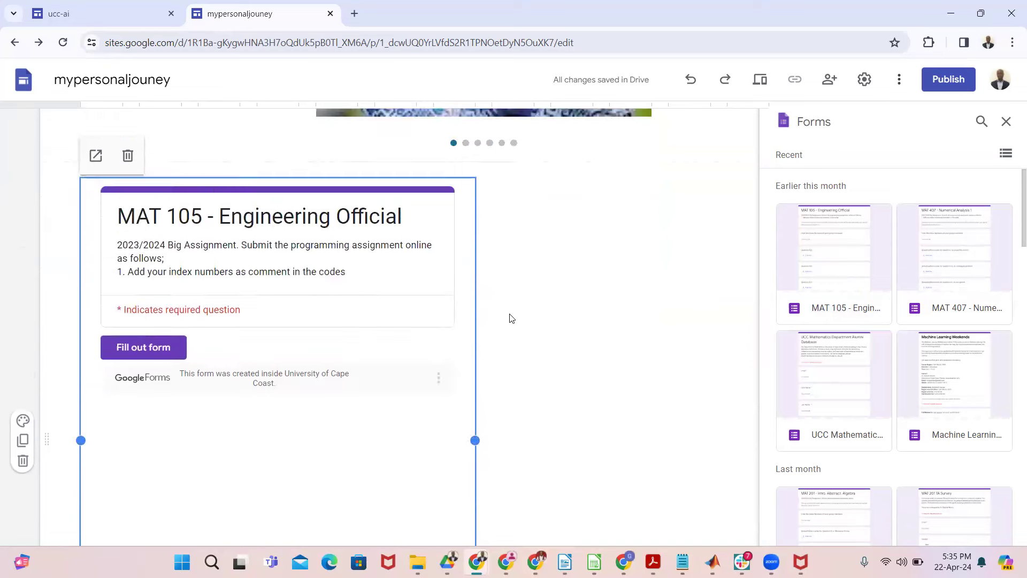
drag(354, 278, 482, 264)
Step: Delete the section with the duplicate MAT 105 form, check the remaining one, and close the Forms list
scroll(527, 268, down, 5)
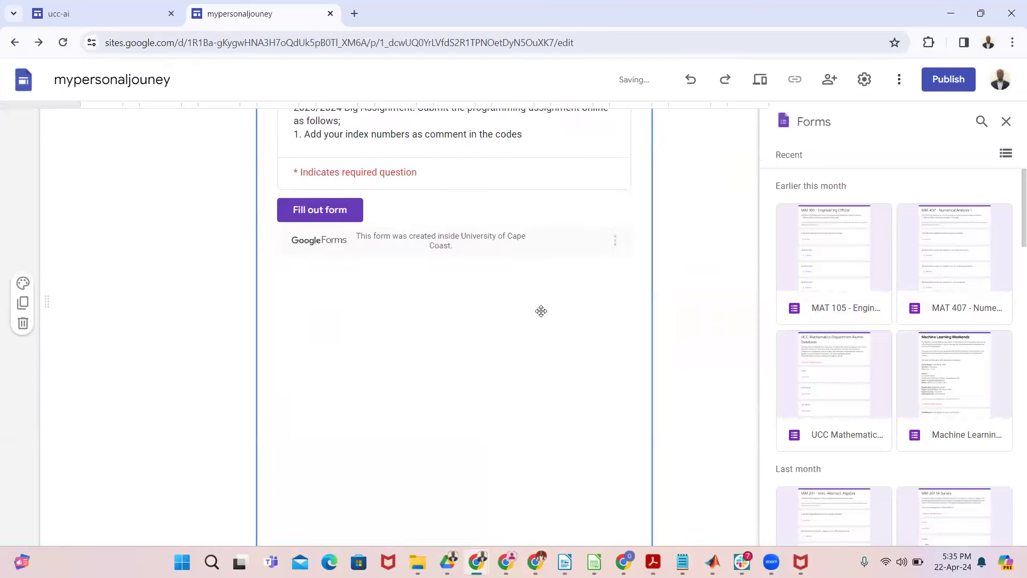
scroll(419, 307, down, 3)
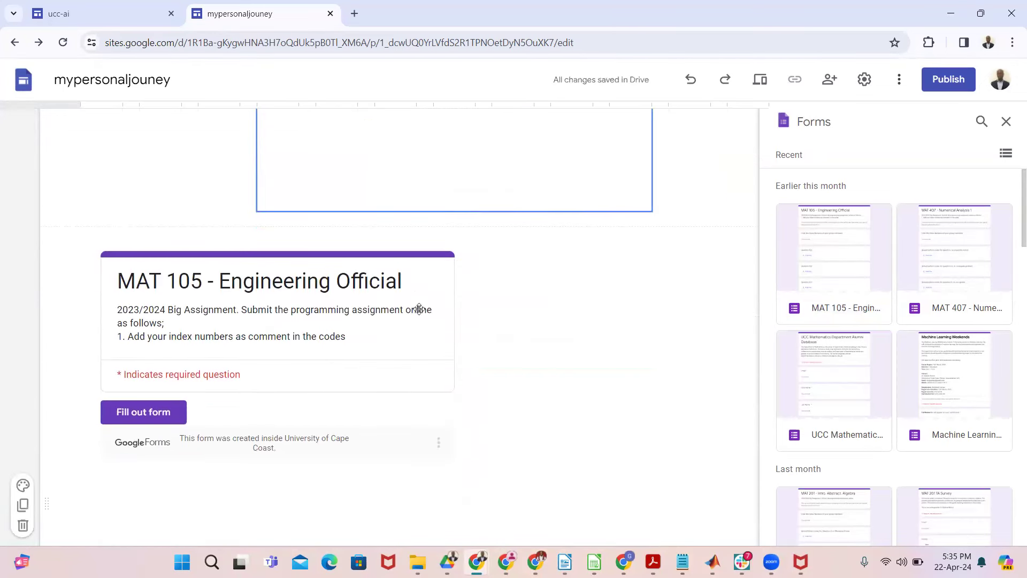
click(23, 415)
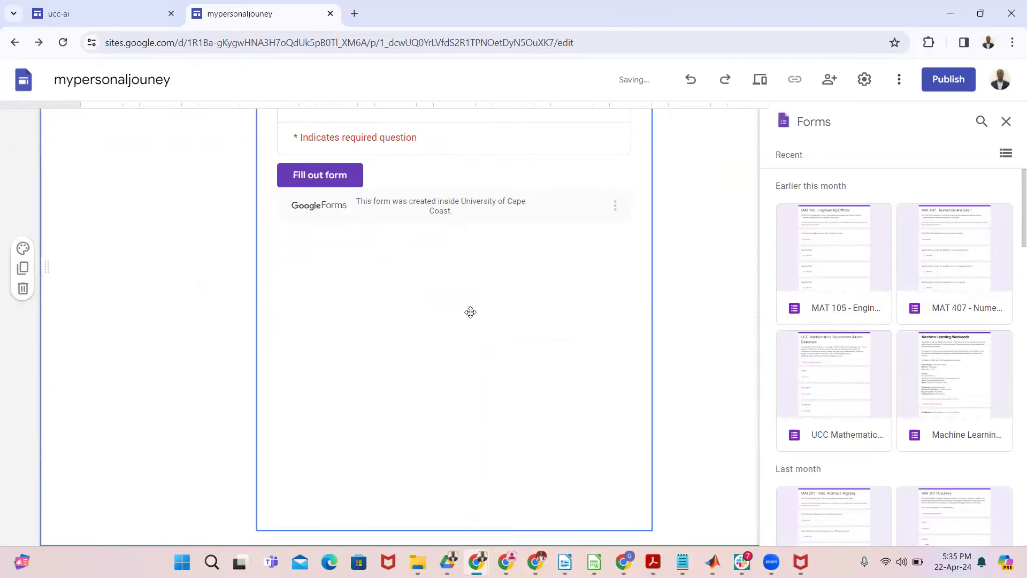
scroll(633, 321, up, 5)
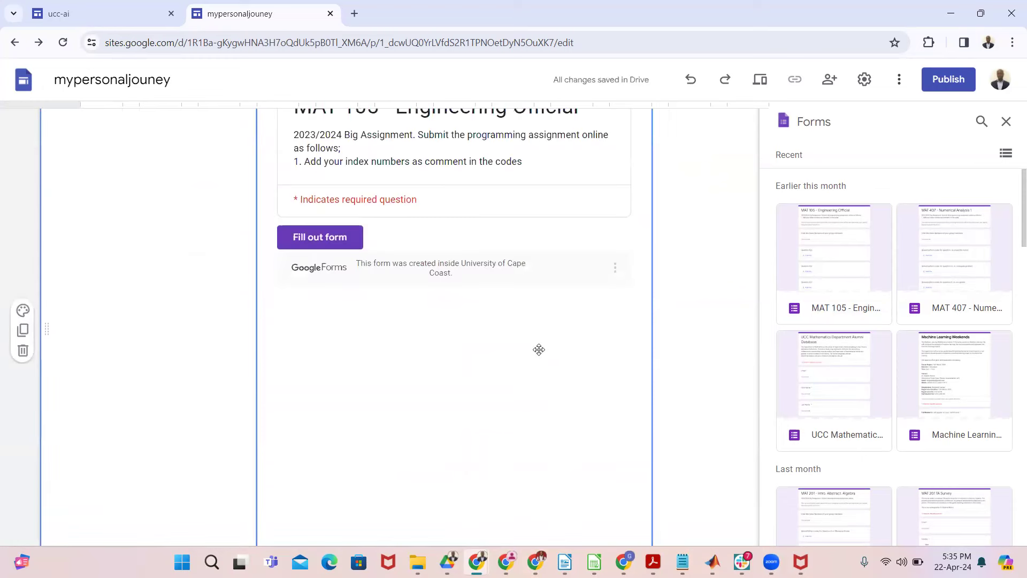
scroll(582, 332, down, 3)
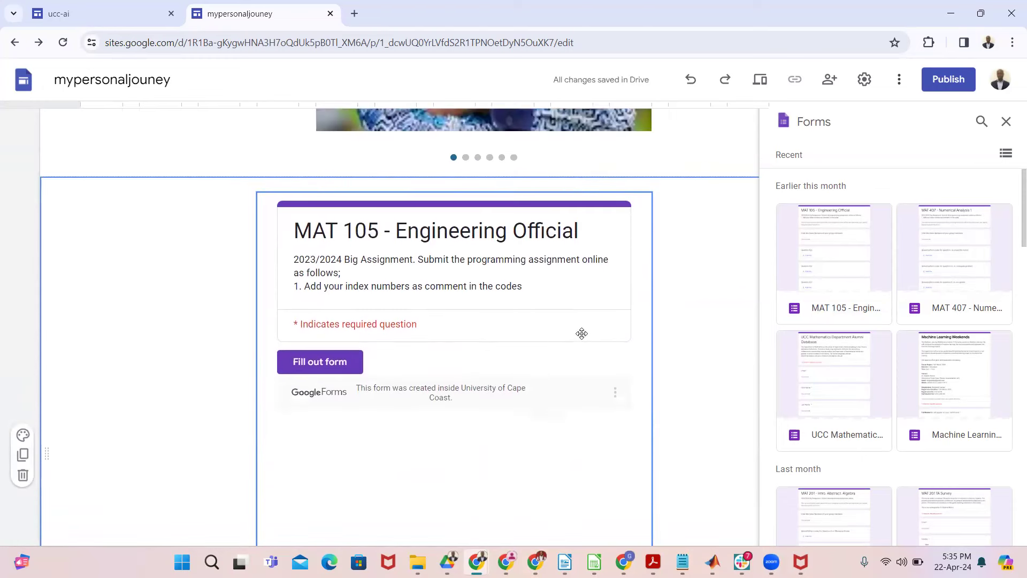
scroll(976, 245, down, 3)
scroll(961, 196, up, 3)
click(1005, 122)
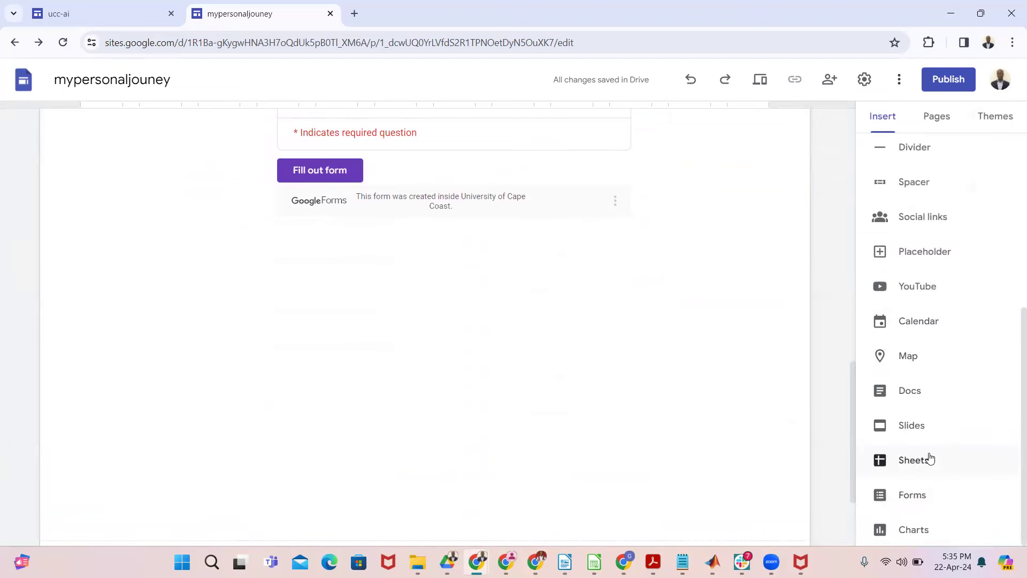
Step: Insert the GhanaNLP Khaya Gen AI slide presentation below the form, centre it in its section, and close the Slides list
click(918, 423)
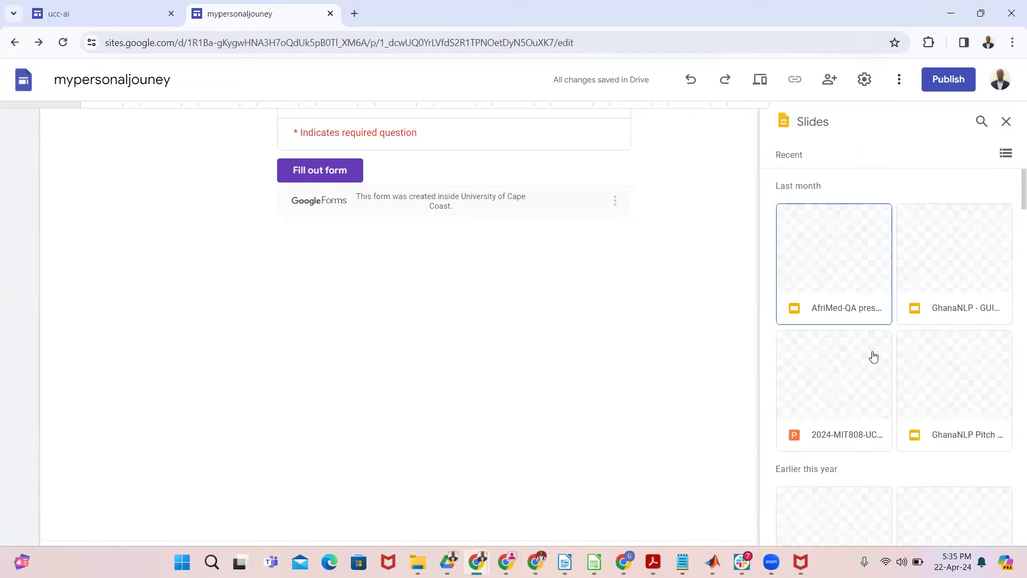
double_click(957, 257)
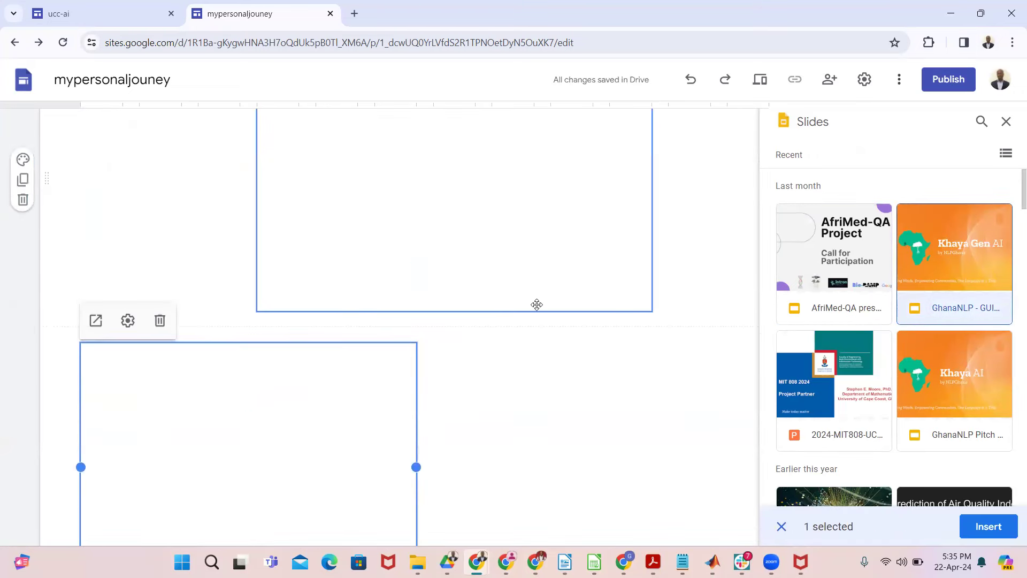
drag(341, 313, 449, 316)
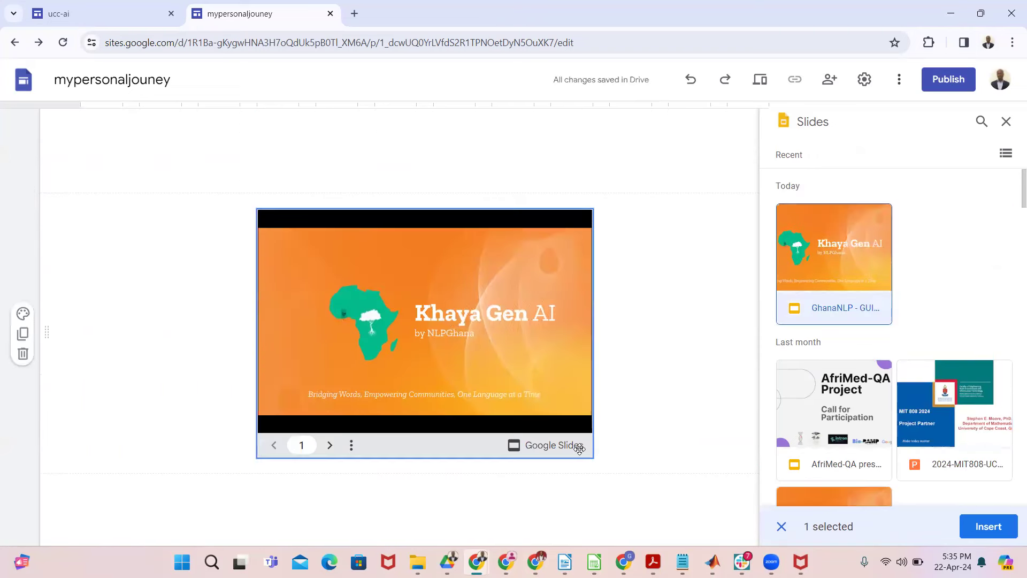
scroll(654, 303, up, 10)
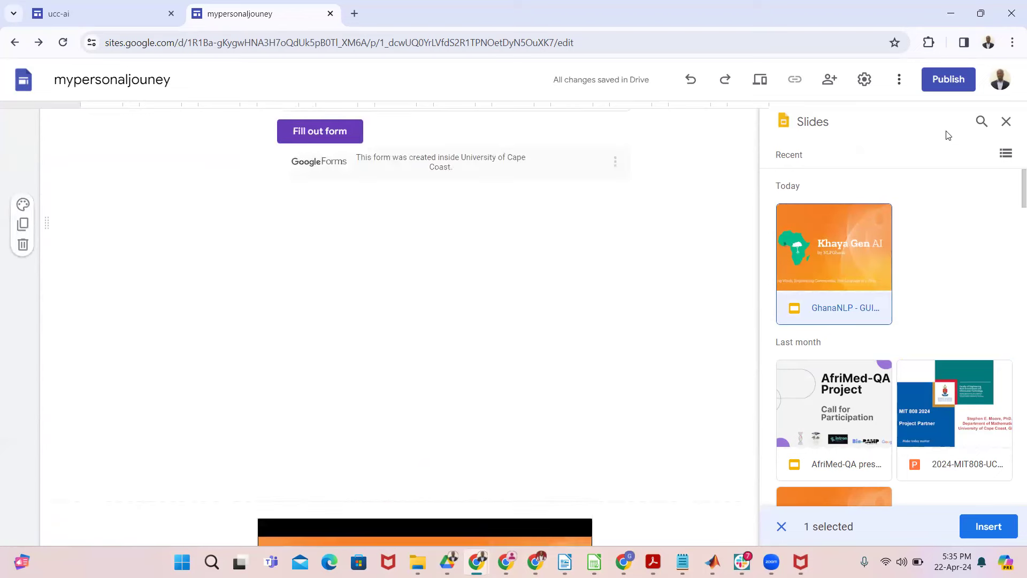
click(1007, 128)
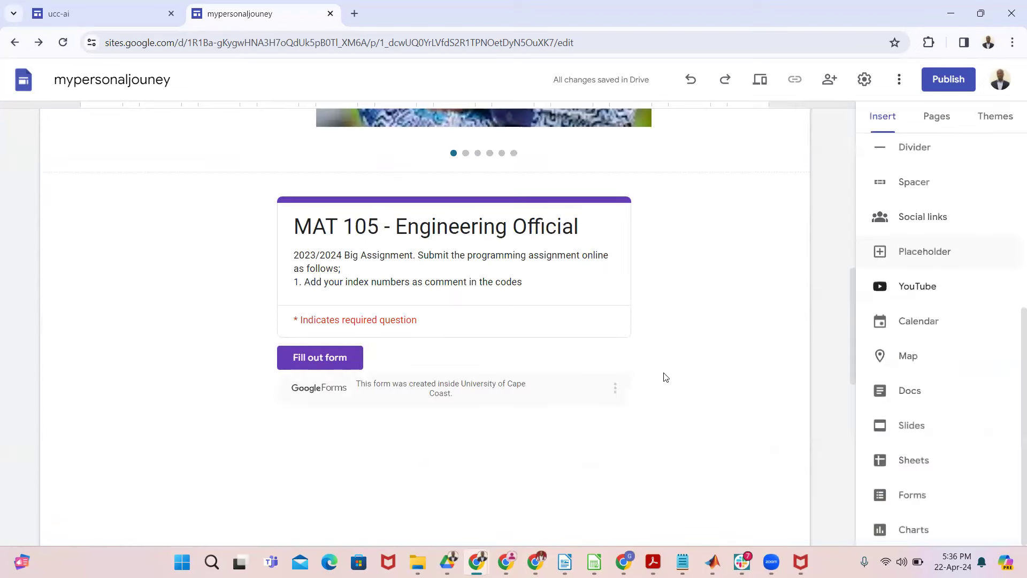
Step: Start inserting a map and look up the University Of Cape Coast in Cape Coast, Ghana
scroll(670, 394, down, 3)
scroll(634, 392, up, 6)
scroll(635, 387, down, 1)
scroll(635, 387, down, 7)
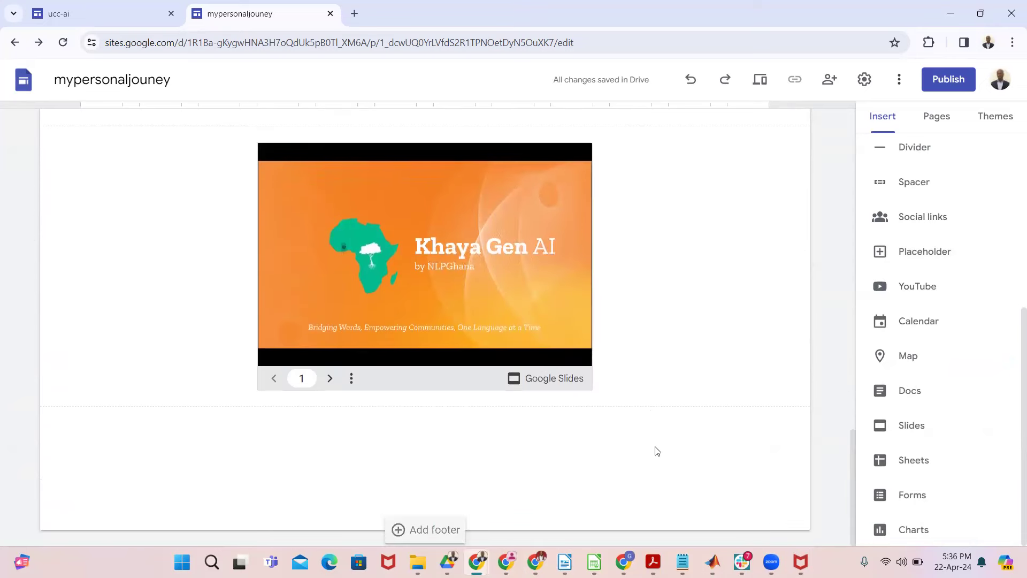
click(904, 358)
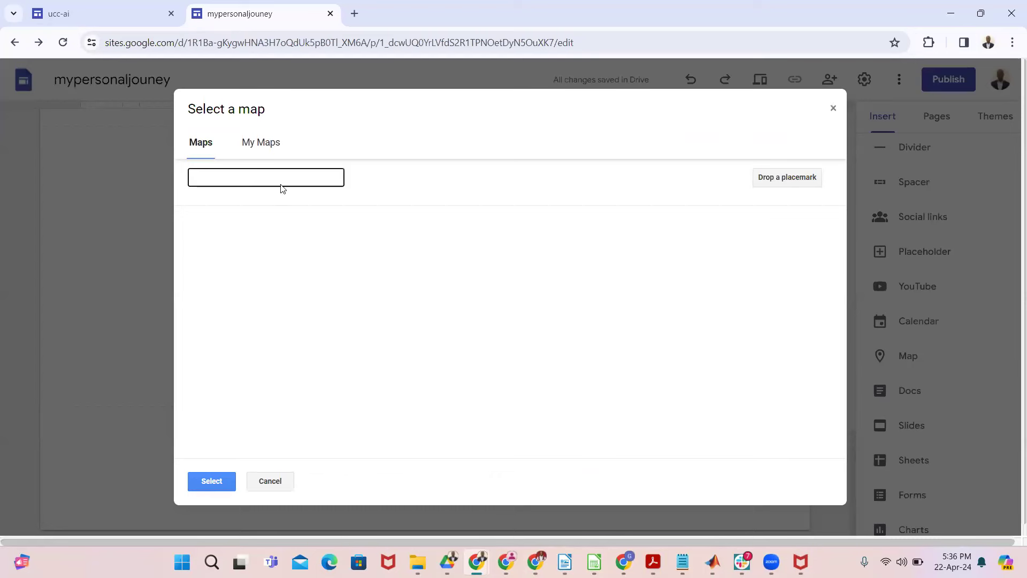
text(university )
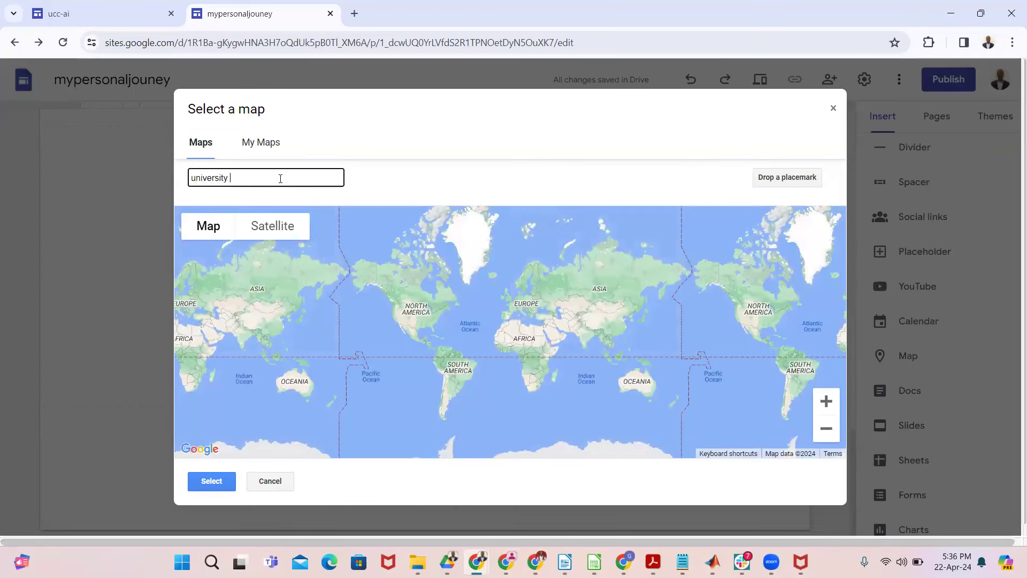
text(of cape coast)
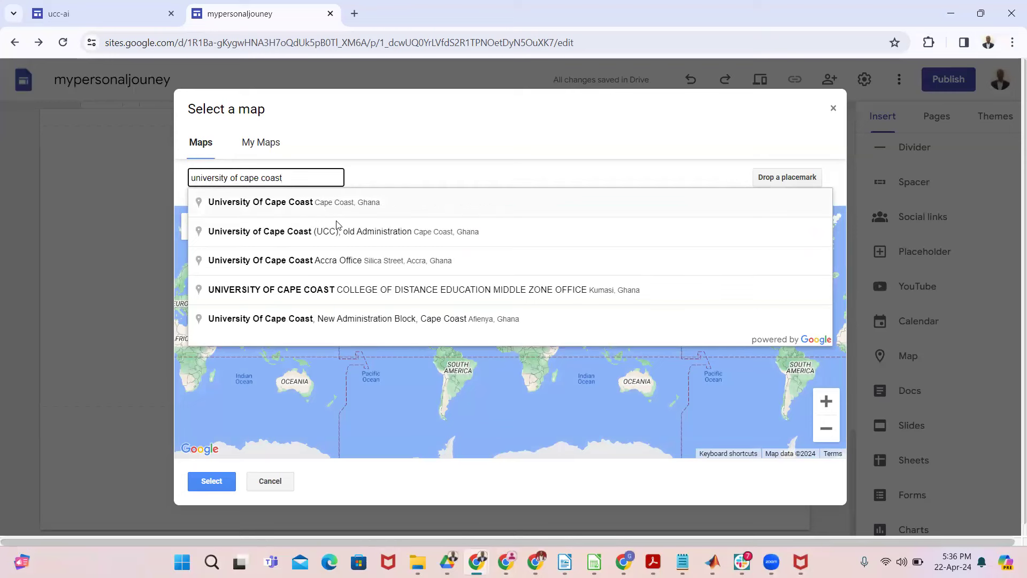
click(353, 202)
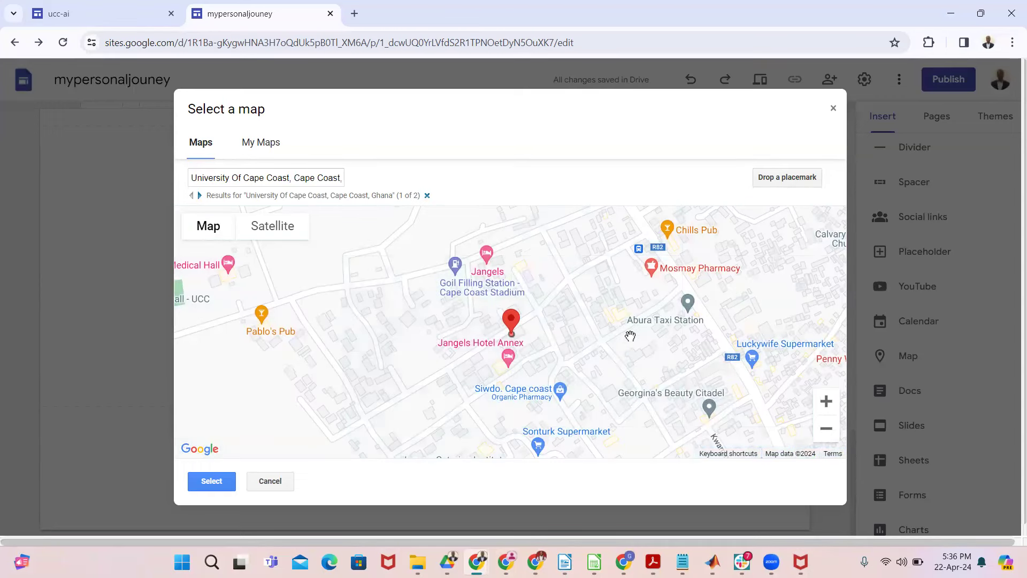
Step: Move the map's red marker southwest to the University Of Cape Coast campus, just below Sasakawa Chalets
scroll(475, 307, down, 2)
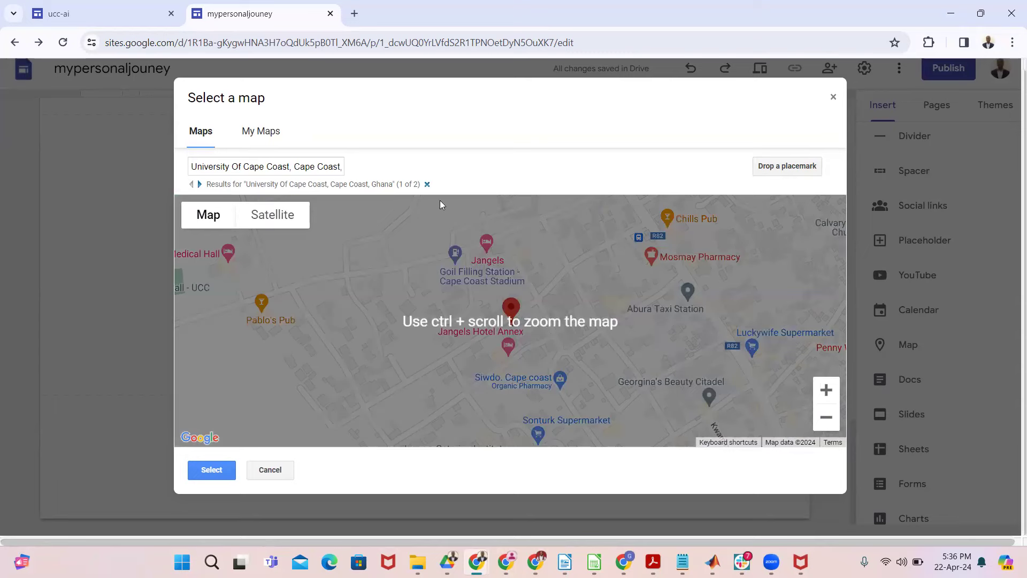
scroll(567, 355, down, 2)
scroll(510, 321, up, 2)
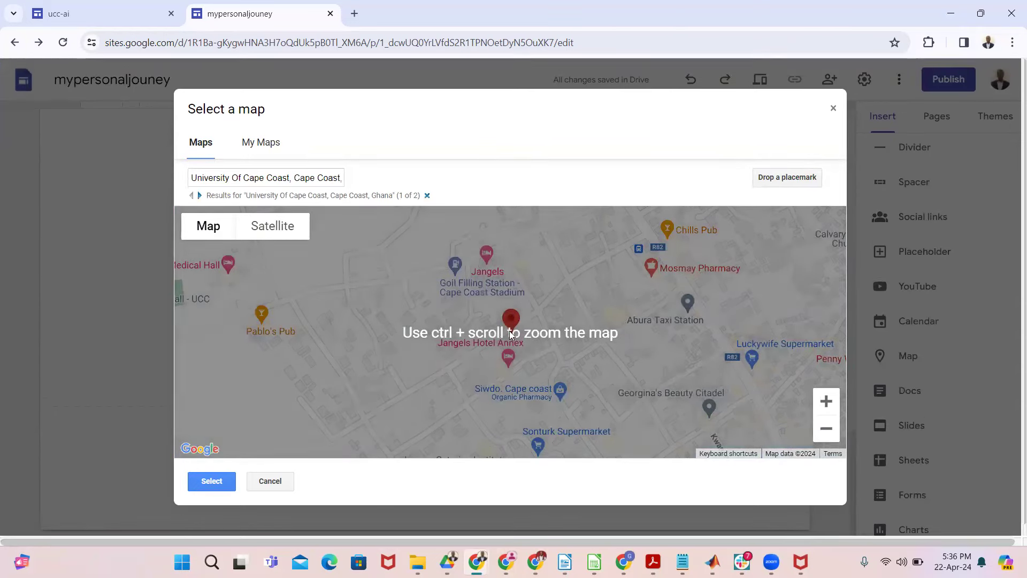
drag(514, 323, 457, 317)
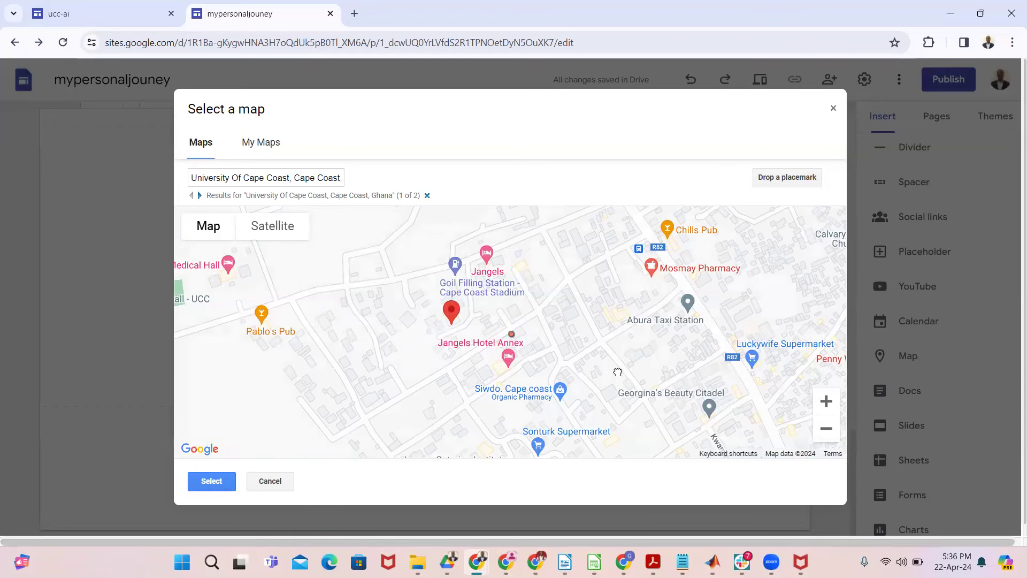
drag(639, 361, 685, 282)
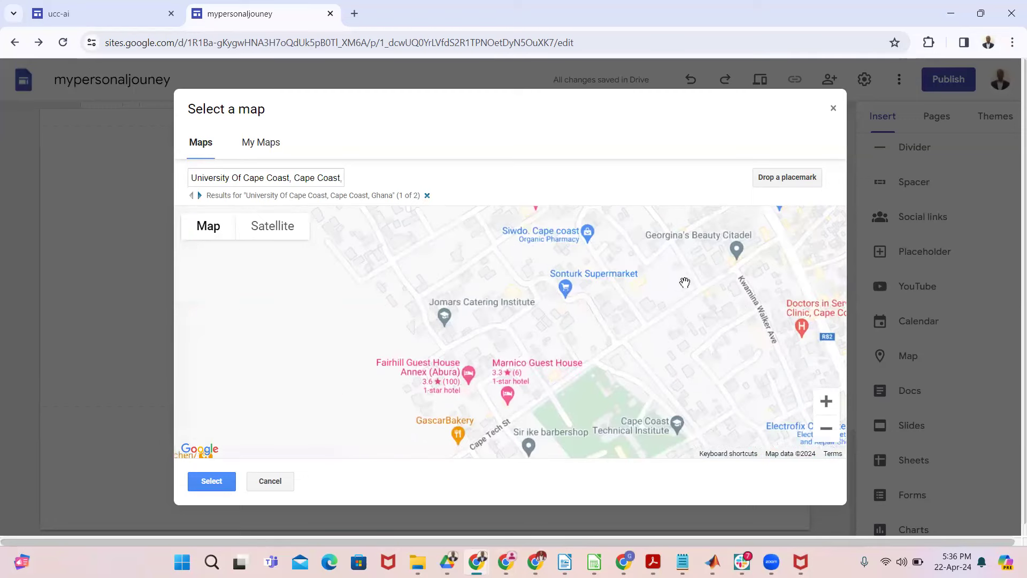
scroll(641, 348, down, 1)
click(828, 421)
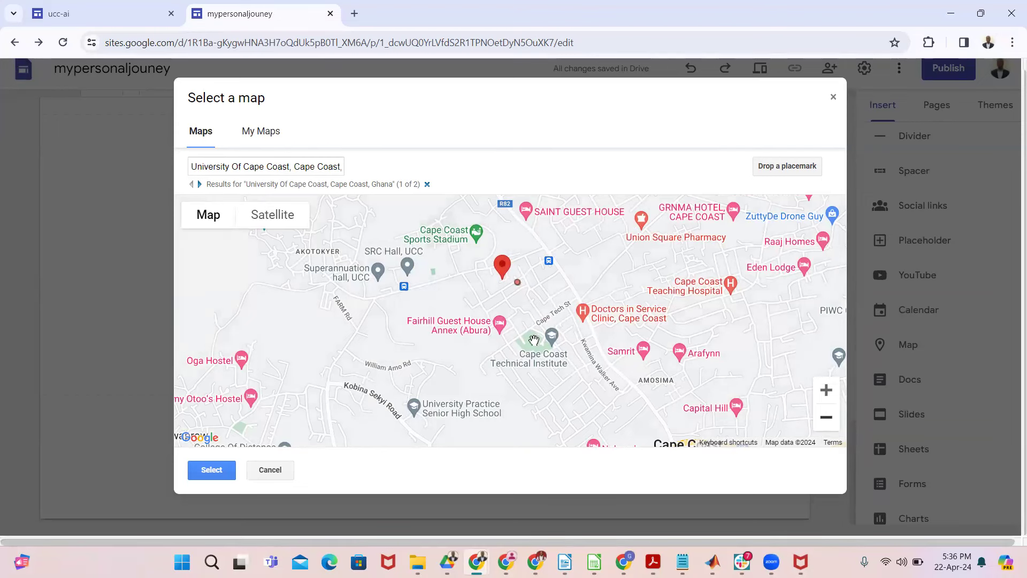
drag(555, 384, 599, 319)
mouse_move(532, 206)
mouse_down()
mouse_move(467, 394)
mouse_move(420, 434)
mouse_move(427, 357)
mouse_up()
scroll(474, 377, down, 1)
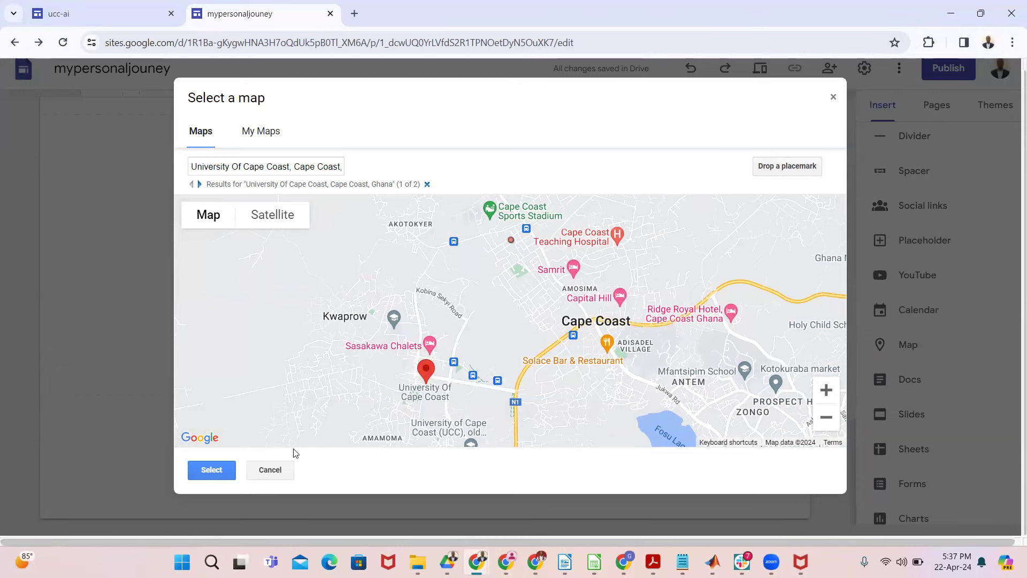
Step: Insert the map with the chosen location and centre it beneath the slide presentation
click(212, 471)
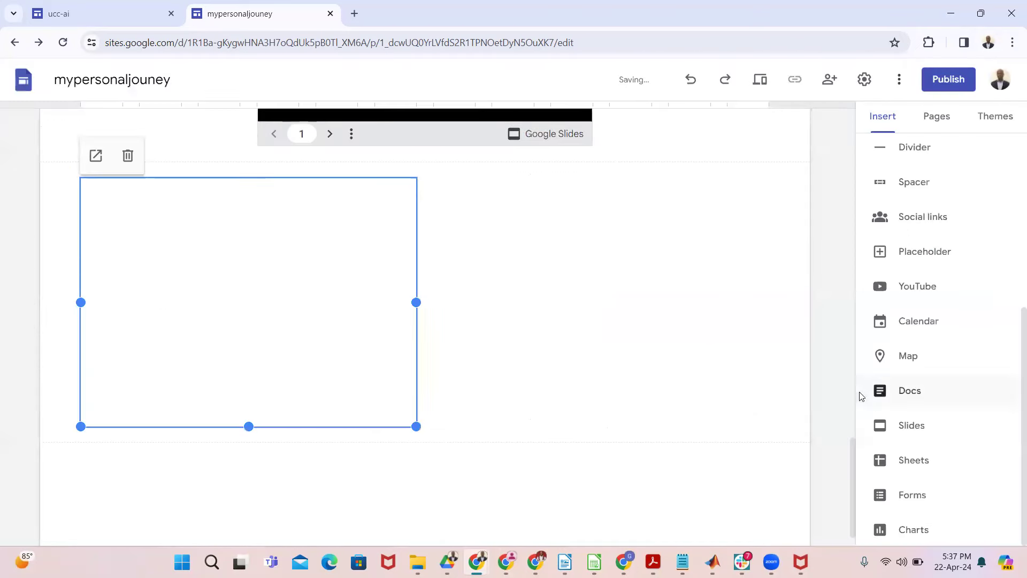
drag(439, 328, 469, 316)
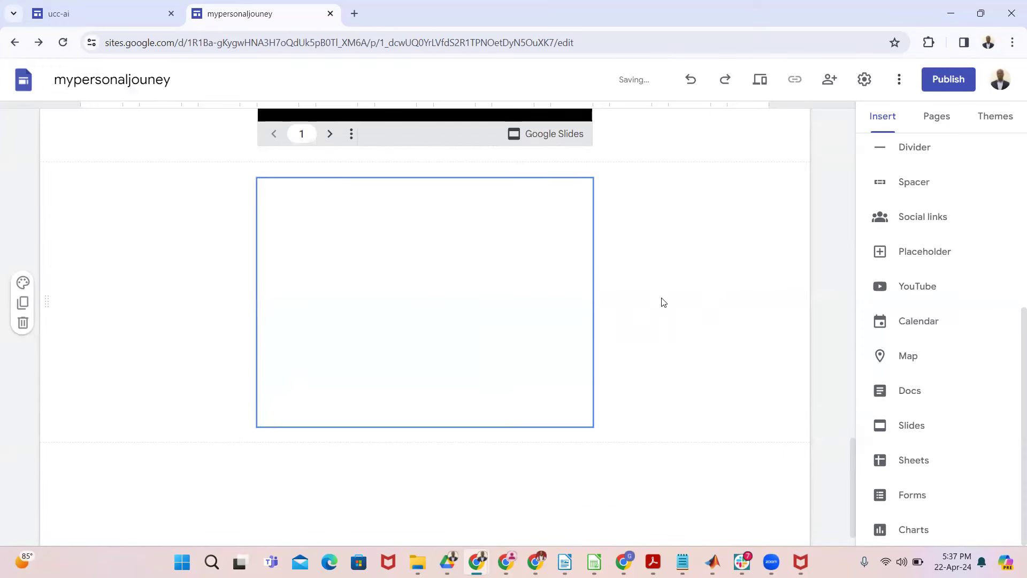
scroll(663, 302, up, 20)
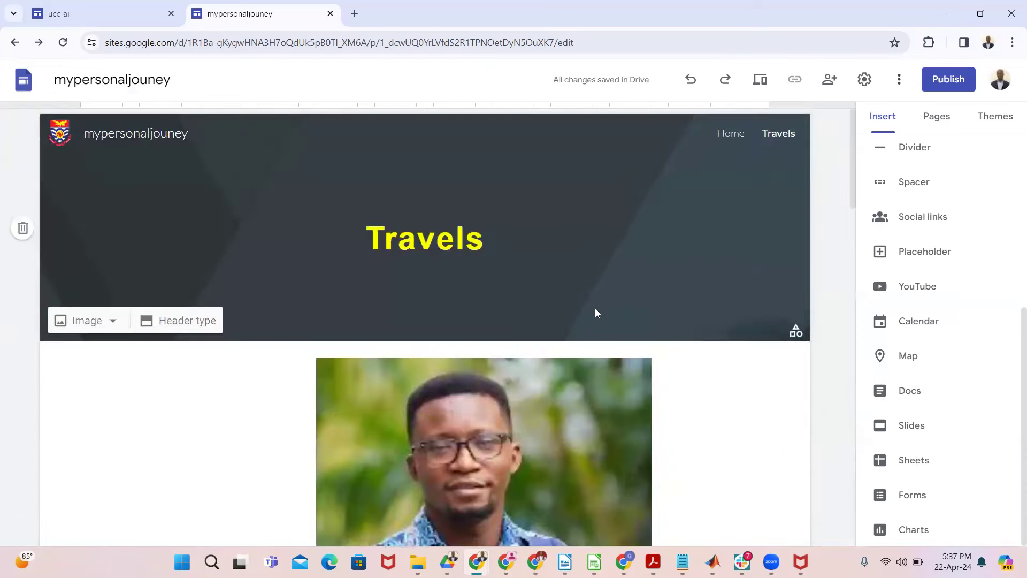
click(648, 374)
scroll(649, 377, down, 3)
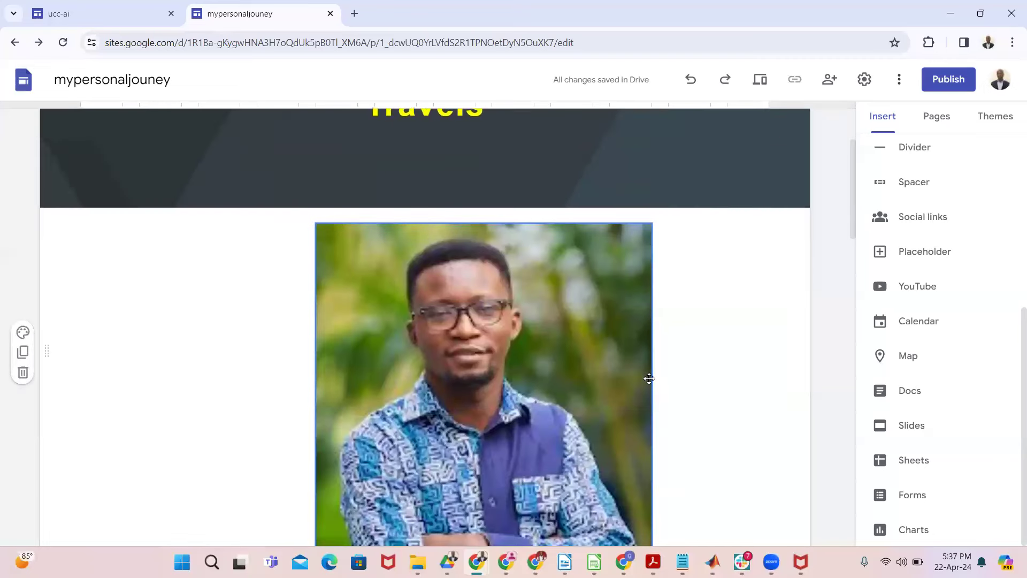
scroll(648, 379, down, 4)
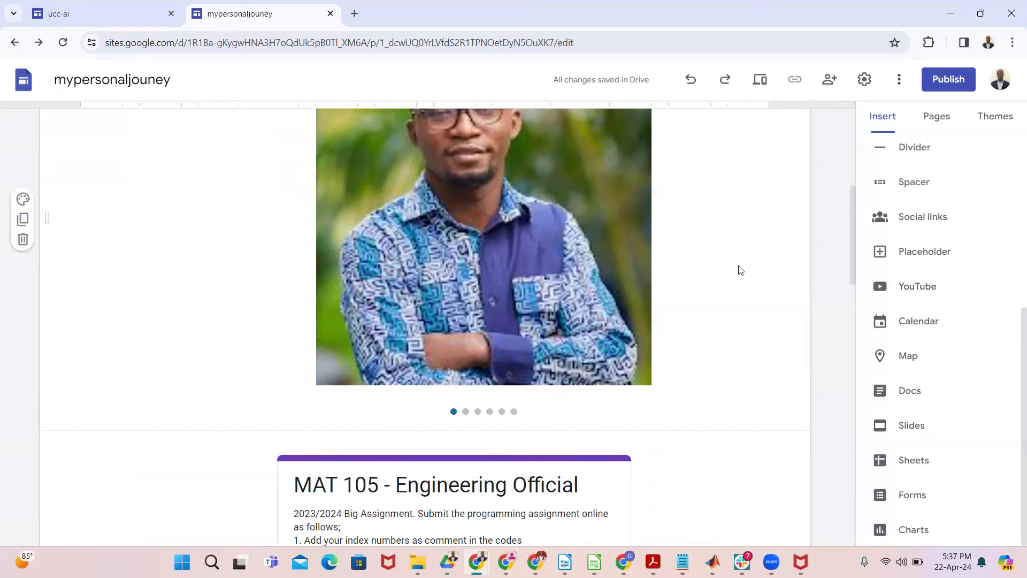
scroll(738, 264, up, 5)
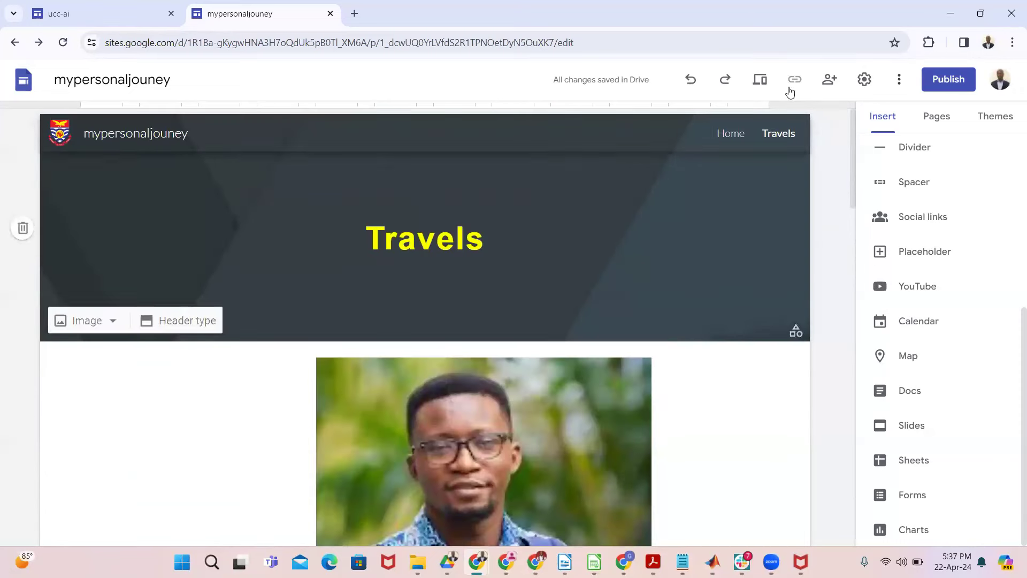
Step: Prepare to publish the site at the web address mypersonaljouney and set the published site's access to Public
click(955, 87)
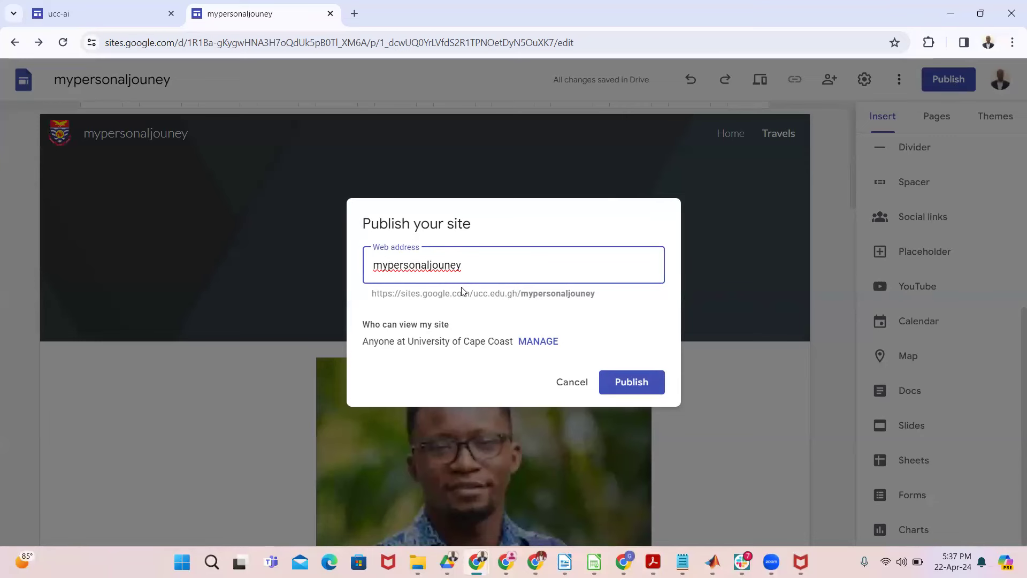
click(384, 293)
click(373, 295)
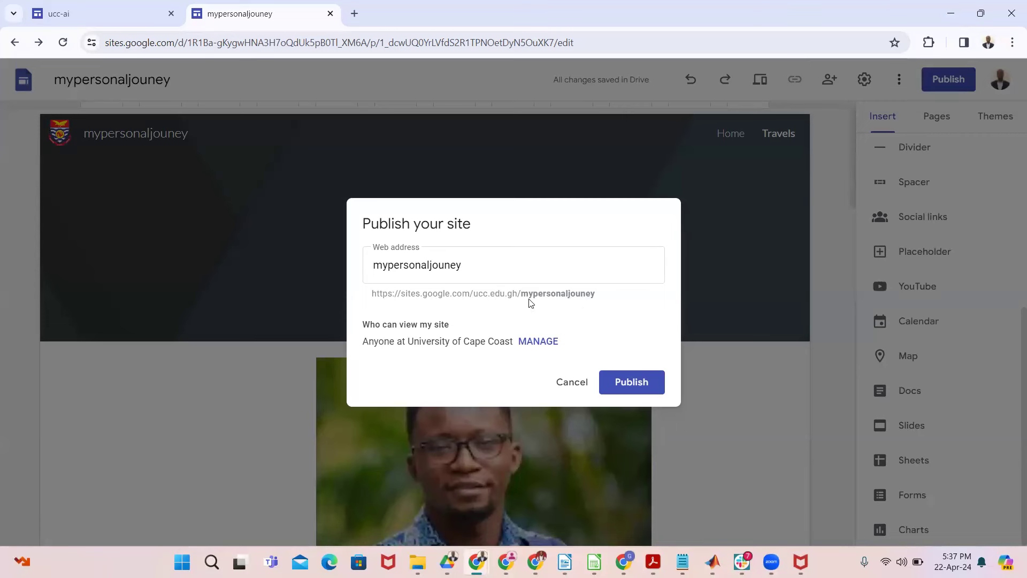
click(547, 342)
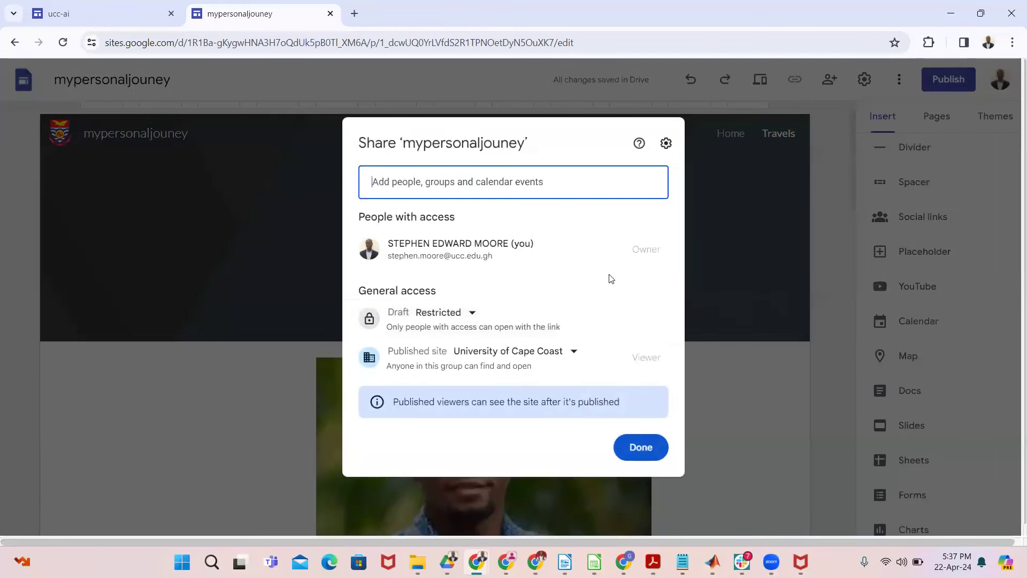
click(573, 353)
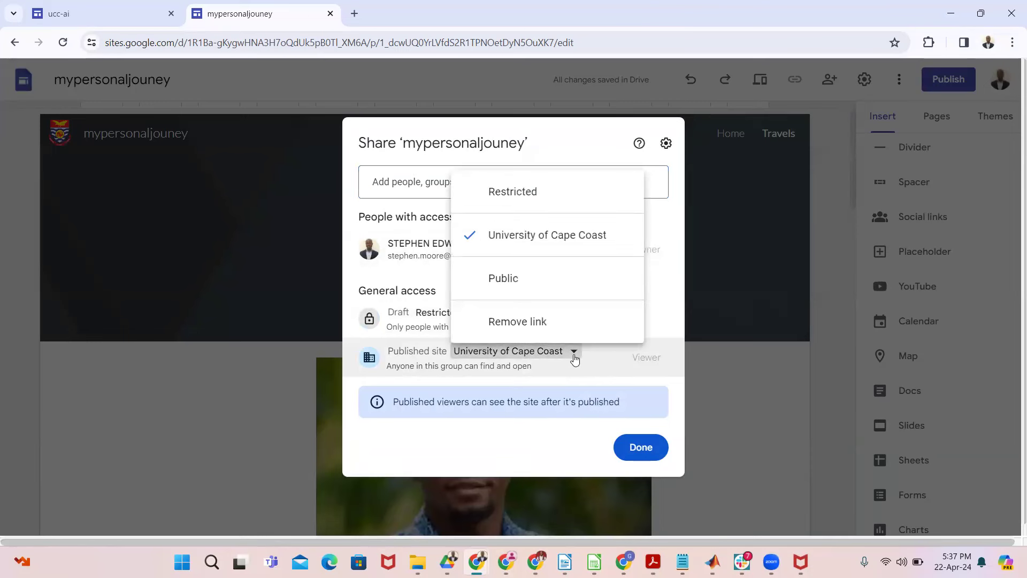
click(556, 289)
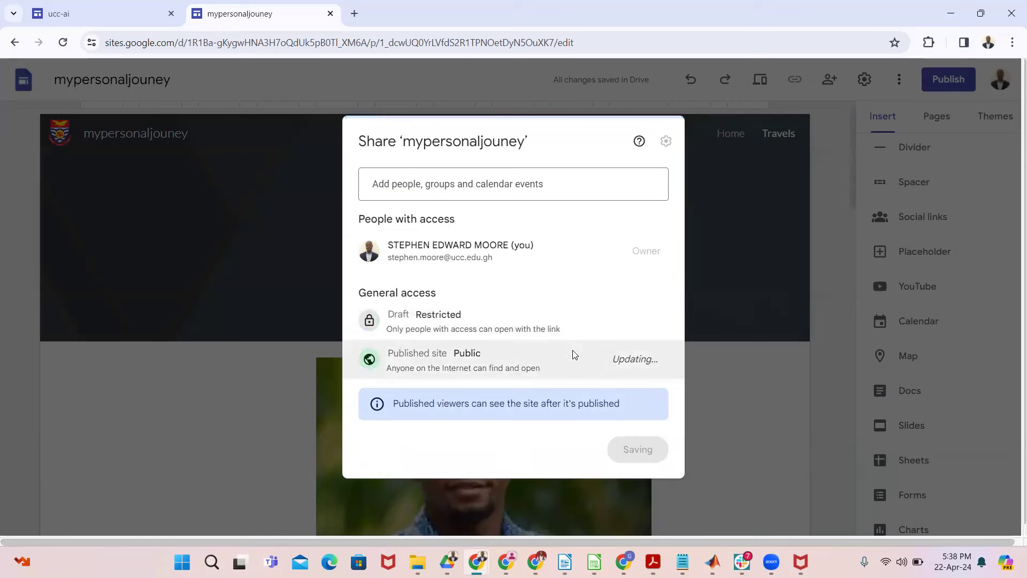
click(636, 447)
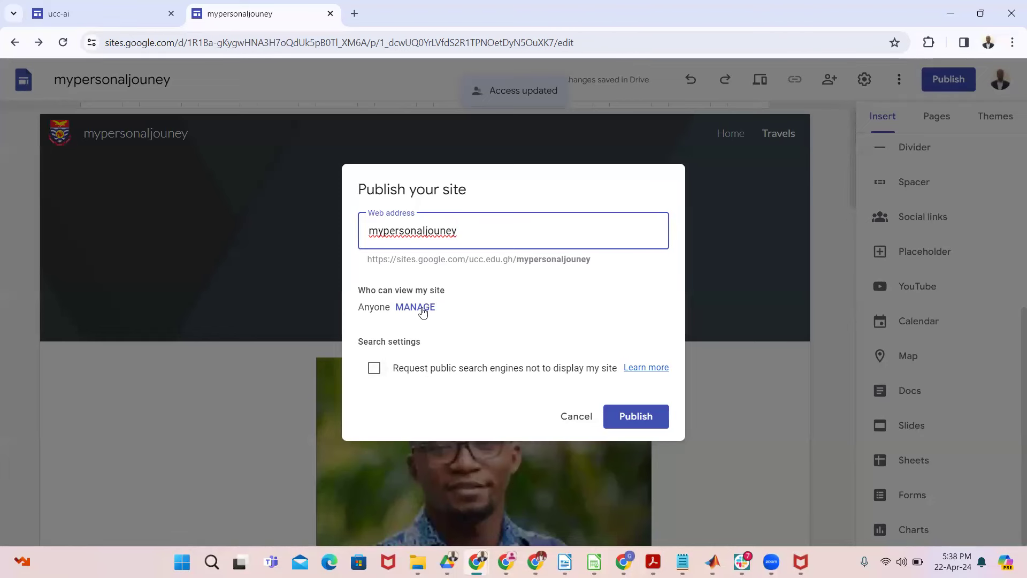
Step: Change the site draft's general access to Anyone with the link
click(510, 258)
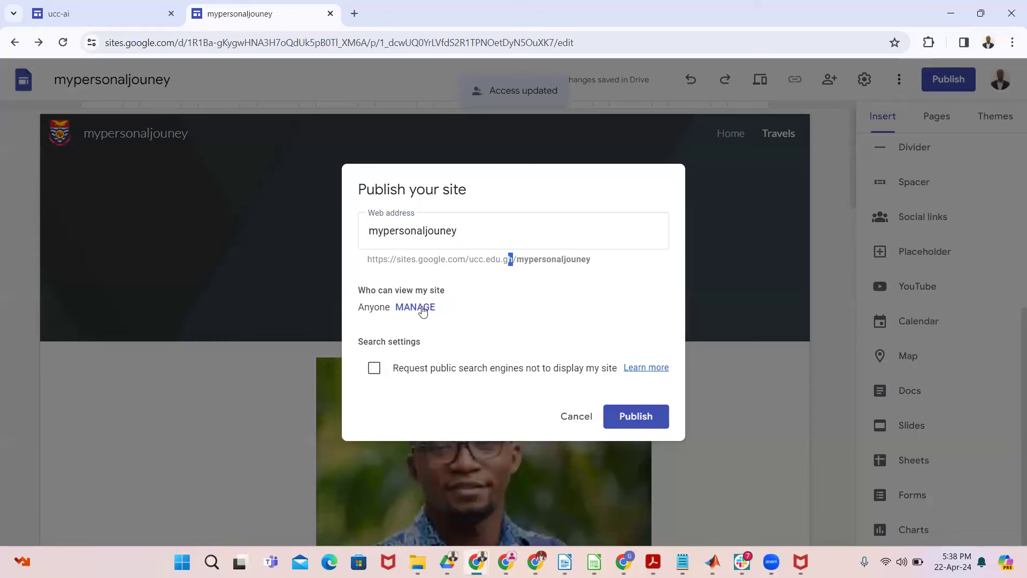
key(Escape)
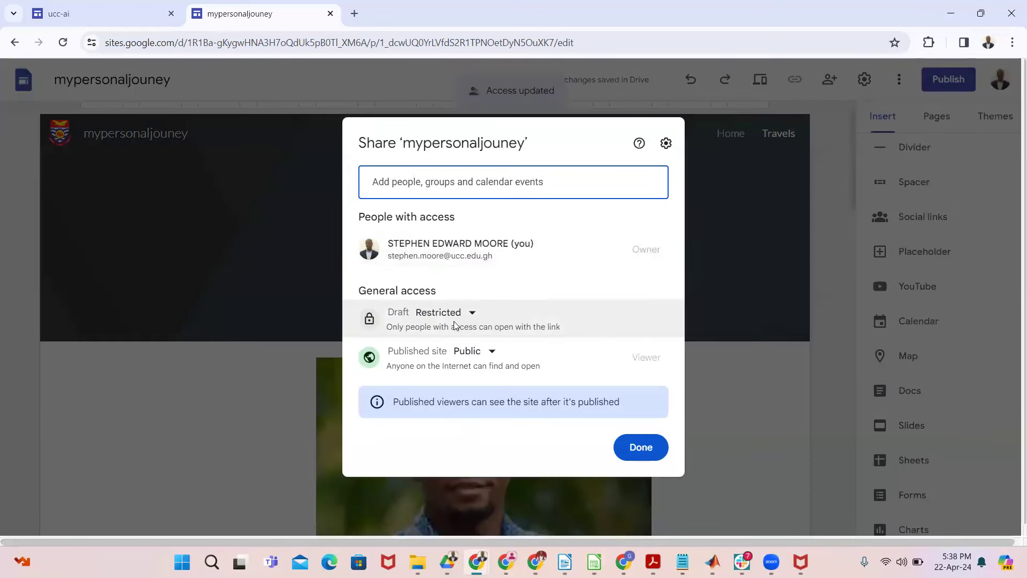
click(468, 312)
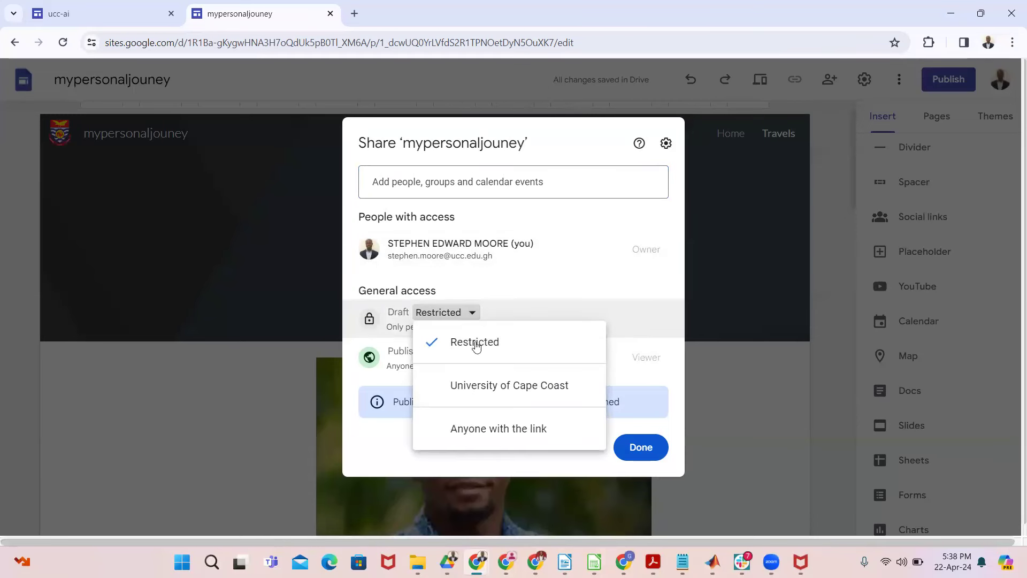
click(509, 425)
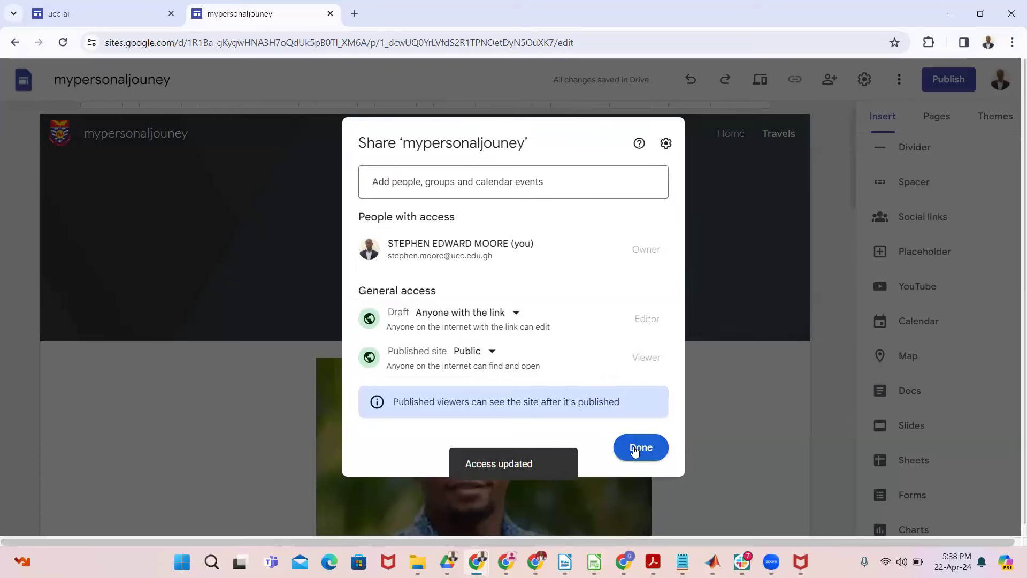
click(636, 448)
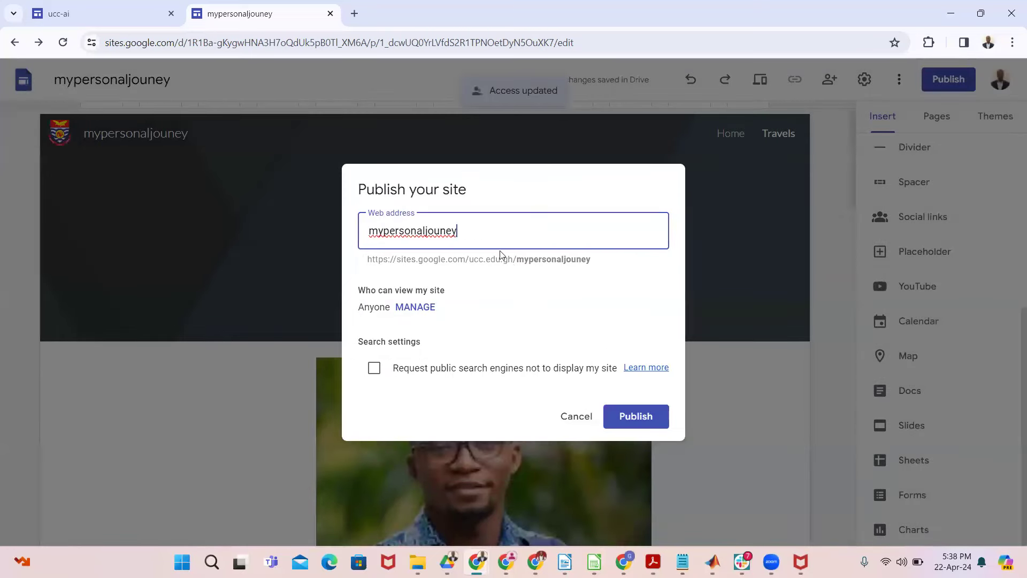
Step: Publish the site at the web address mypersonaljouney without requesting that search engines hide it
click(636, 418)
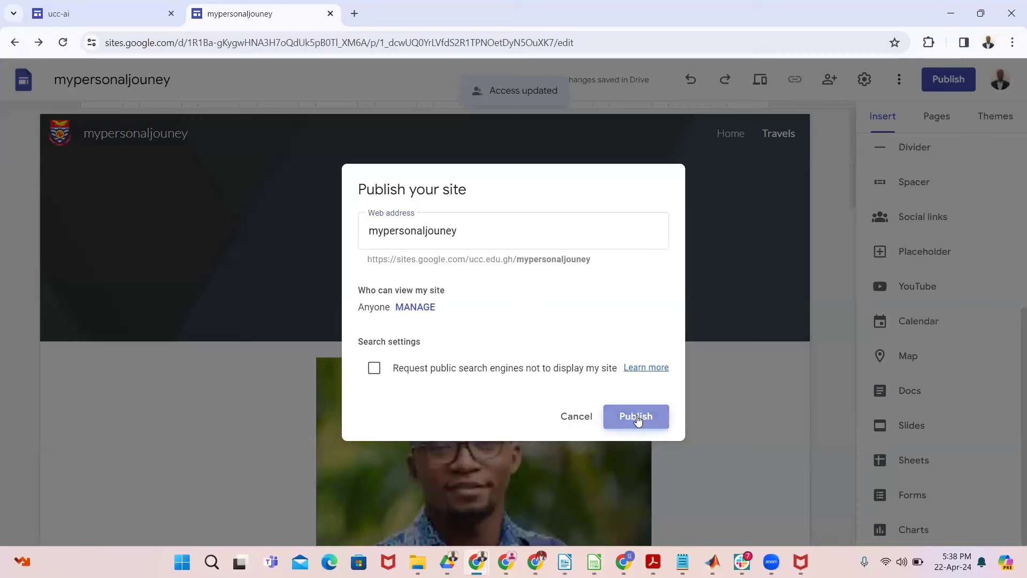
click(530, 372)
click(634, 417)
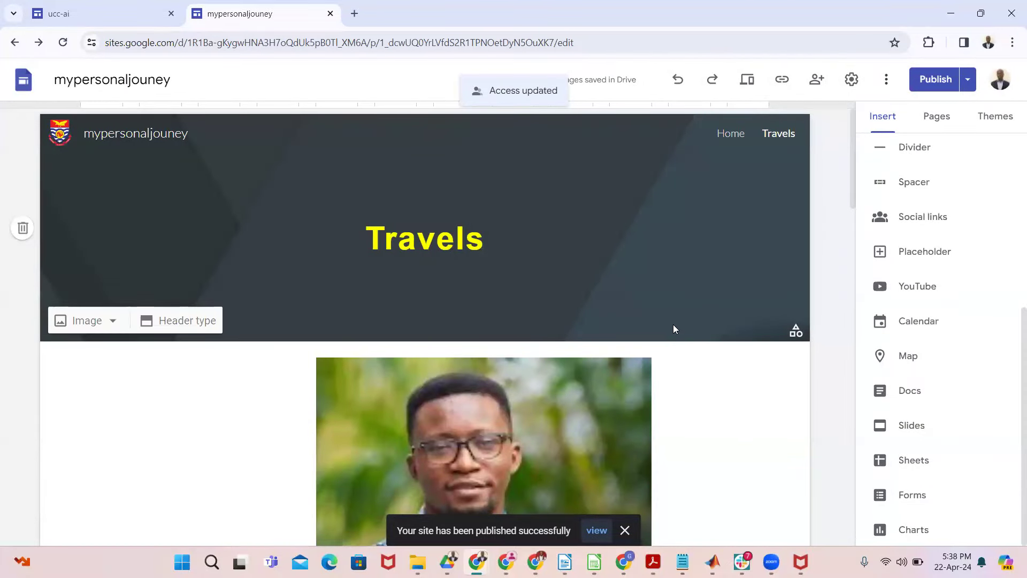
Step: Preview the site and go through the images in the Travels page's carousel
scroll(673, 328, down, 15)
scroll(676, 329, up, 15)
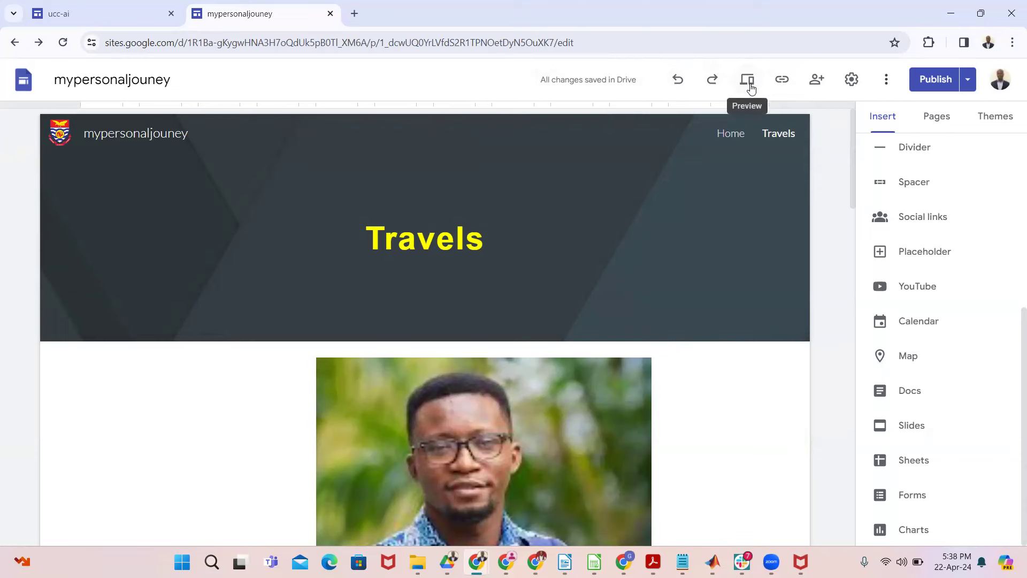
click(746, 84)
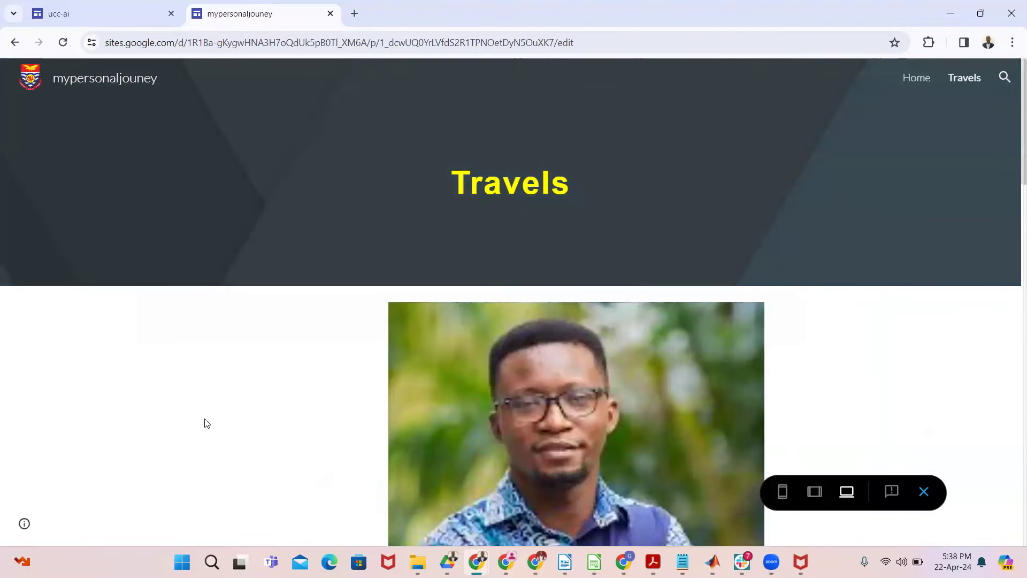
scroll(206, 423, down, 10)
scroll(556, 378, up, 7)
scroll(689, 359, up, 2)
scroll(736, 409, down, 2)
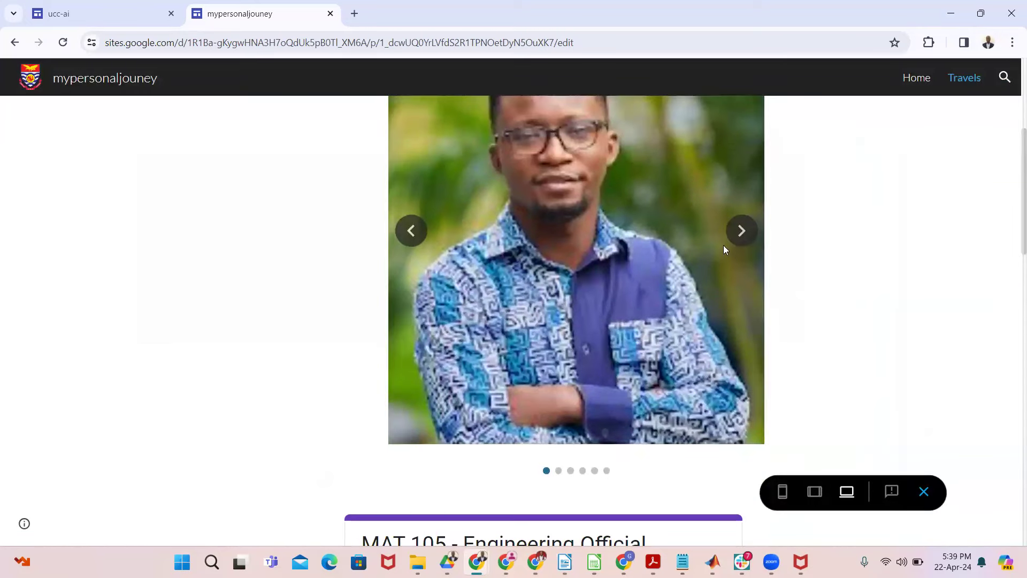
click(742, 231)
click(742, 231)
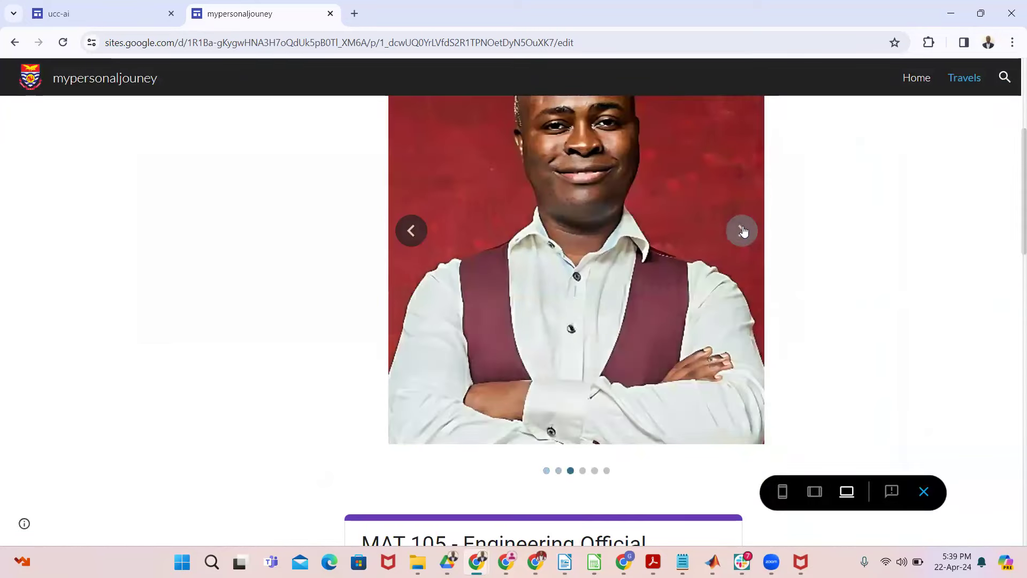
click(742, 230)
click(742, 231)
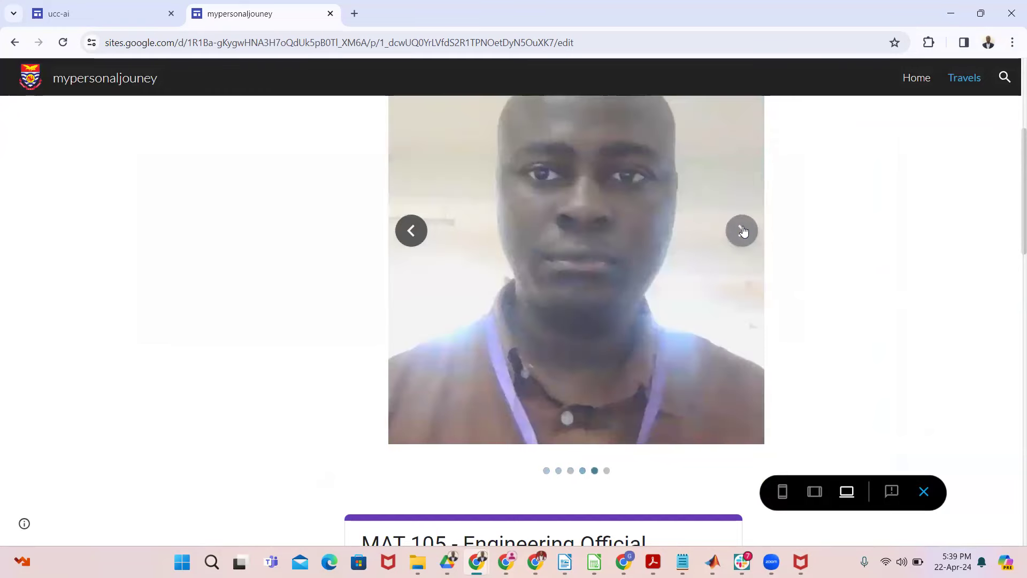
click(742, 230)
Step: Examine the Travels page's embedded form, successive presentation slides and map in the preview
scroll(582, 287, down, 5)
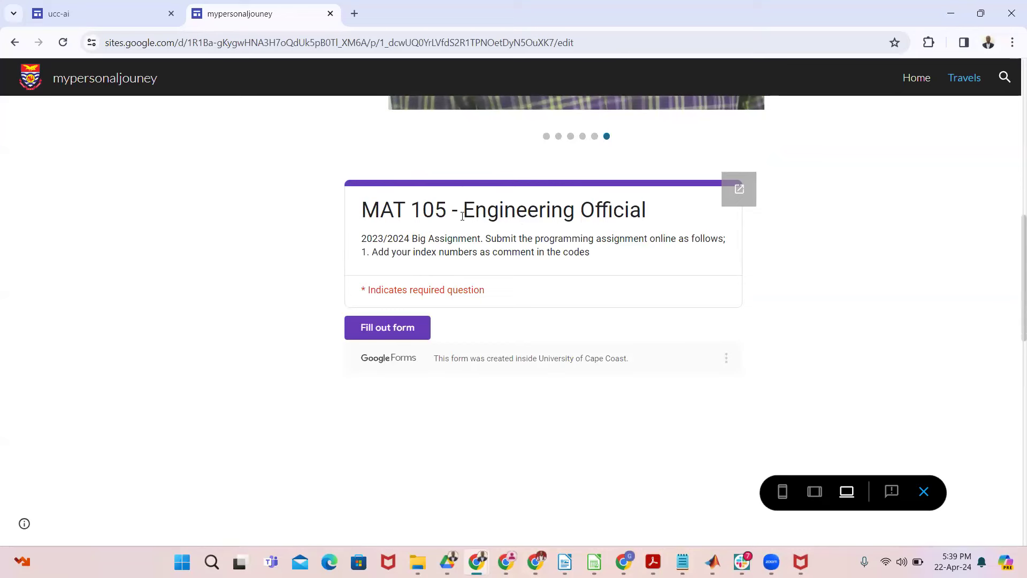
scroll(609, 264, down, 7)
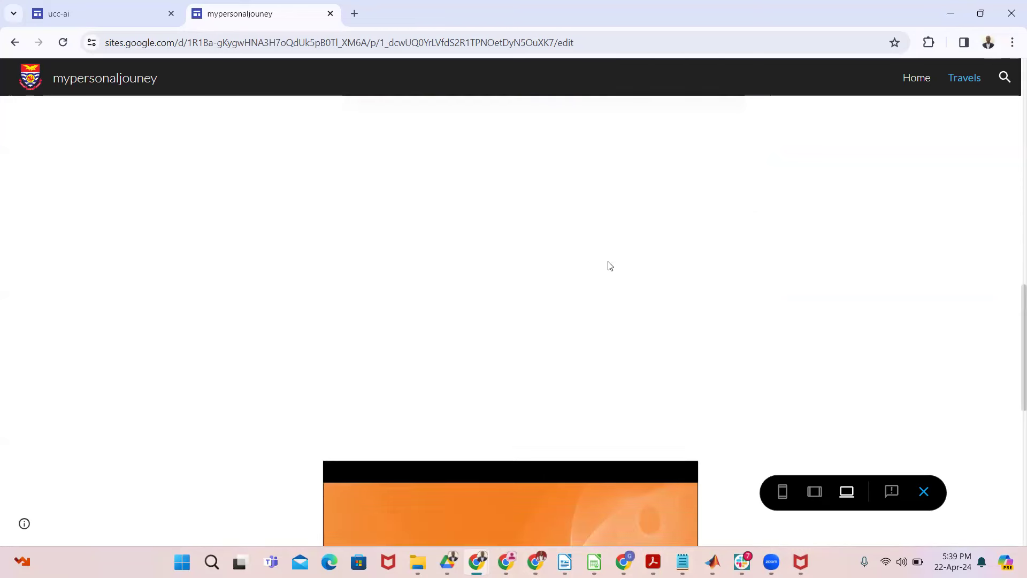
scroll(608, 265, down, 3)
scroll(576, 246, up, 1)
scroll(459, 271, down, 1)
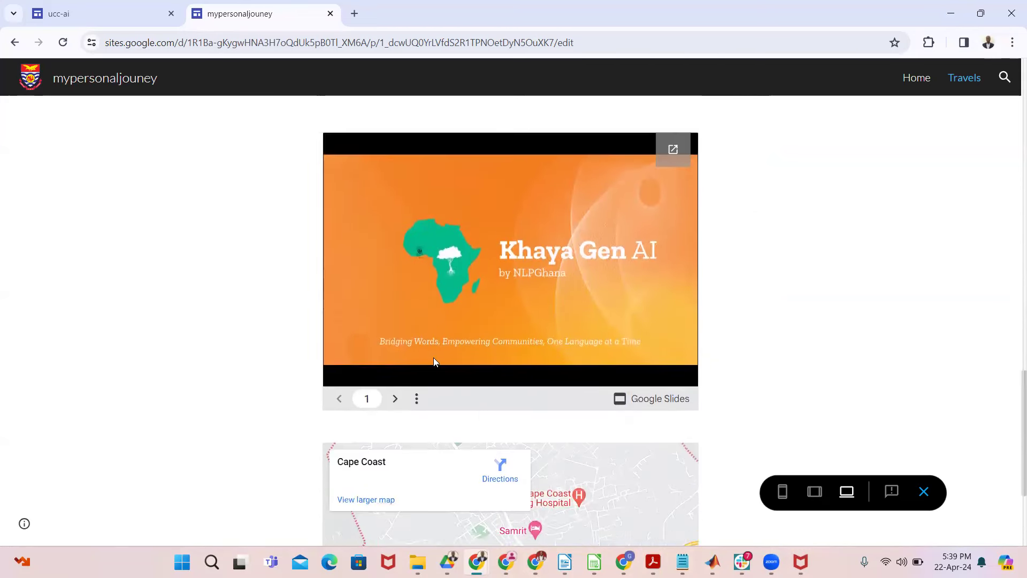
click(396, 327)
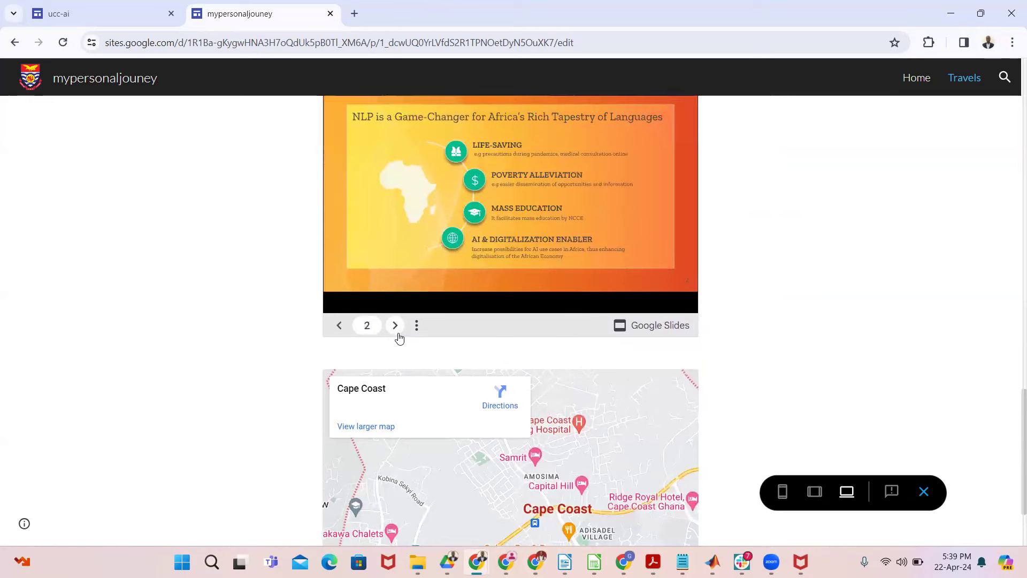
scroll(398, 337, up, 1)
click(395, 393)
click(395, 393)
click(395, 393)
click(395, 393)
click(396, 393)
click(395, 393)
scroll(727, 342, down, 1)
scroll(727, 342, down, 2)
scroll(679, 340, down, 1)
scroll(808, 261, up, 15)
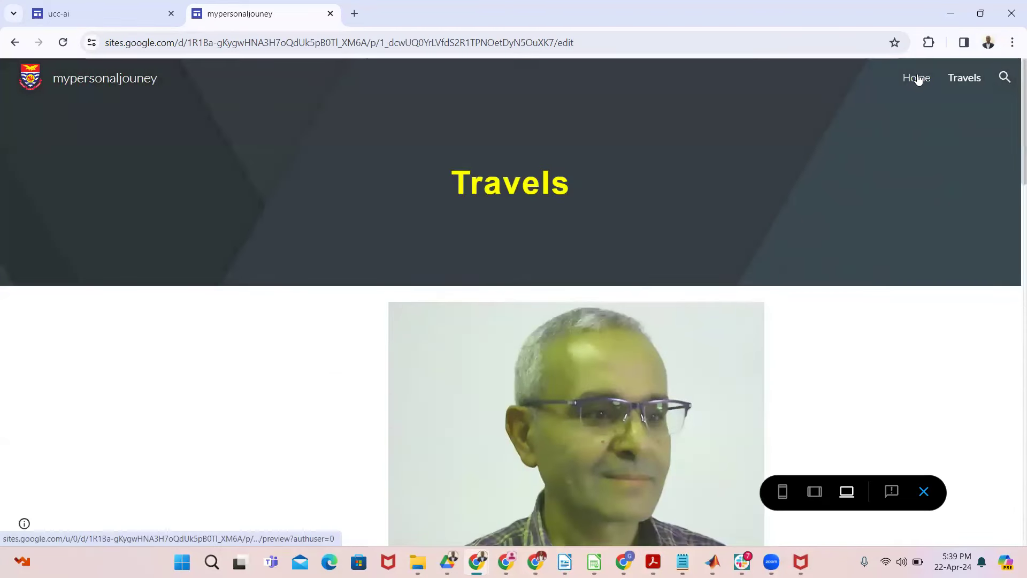
Step: Review the Home page in the preview and return to the site editor
click(917, 80)
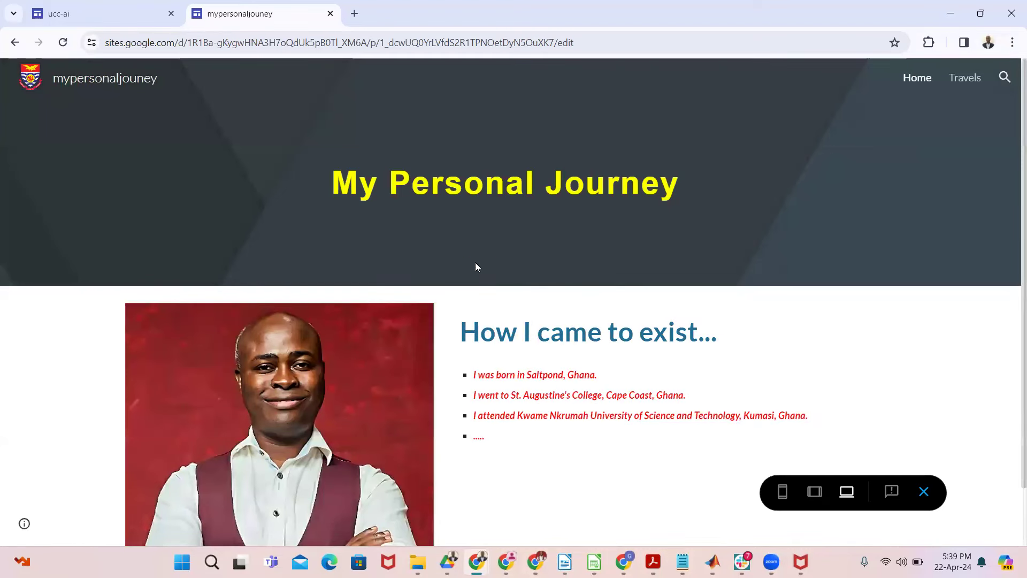
scroll(626, 187, down, 1)
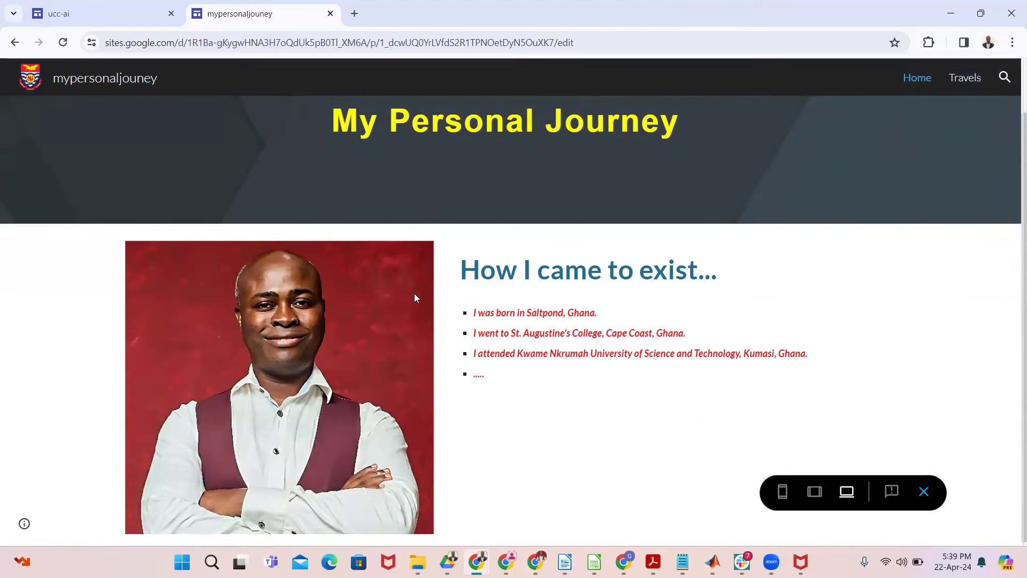
scroll(443, 306, up, 1)
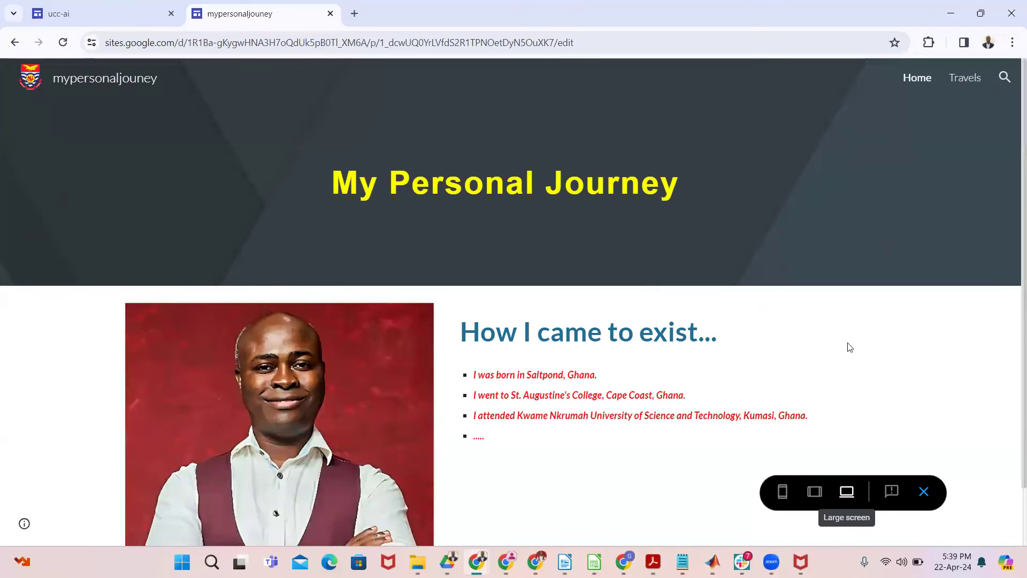
click(923, 492)
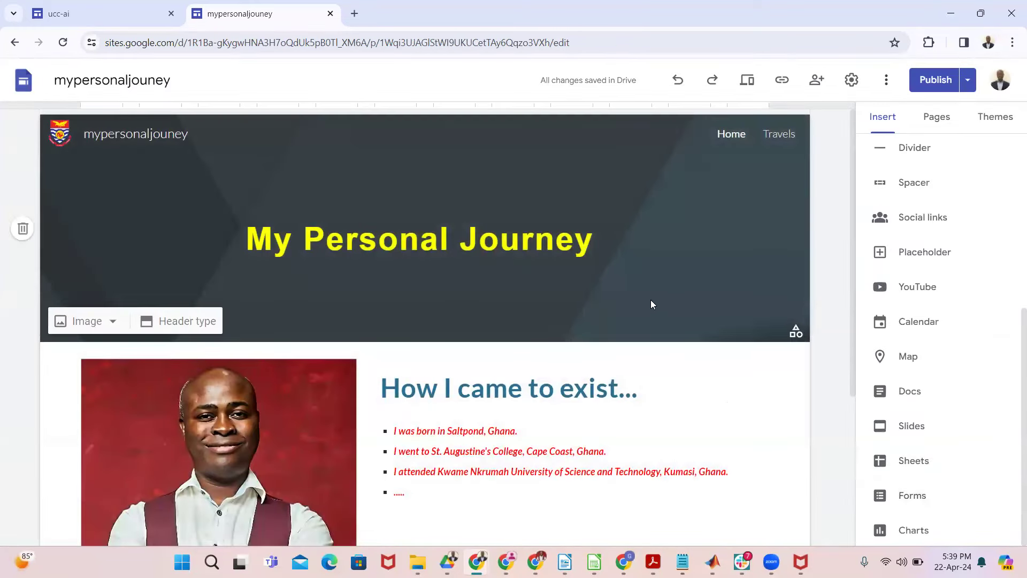
Step: Check the site's navigation settings and review it for unpublished changes before returning to the editor
click(851, 83)
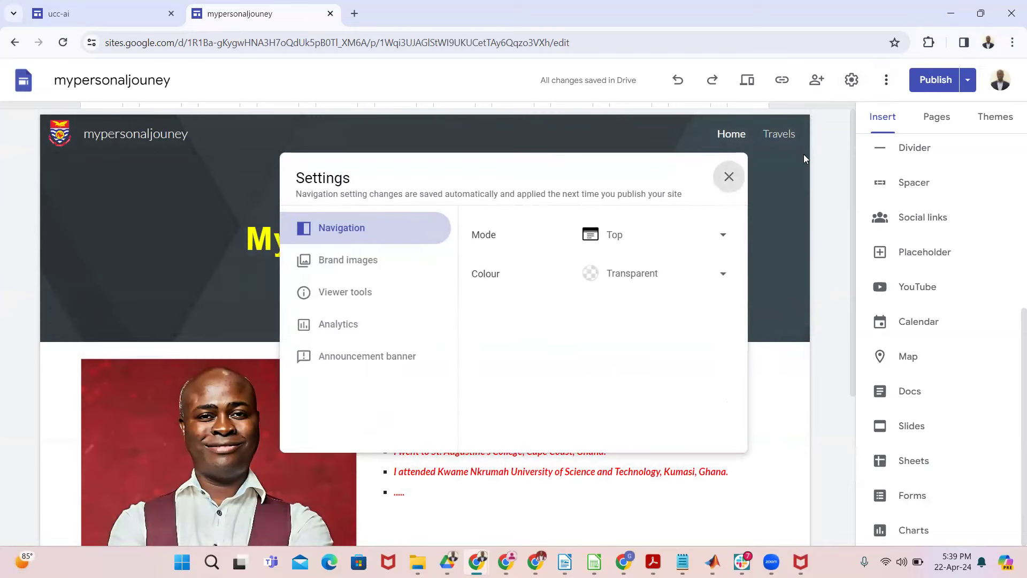
click(803, 156)
click(933, 80)
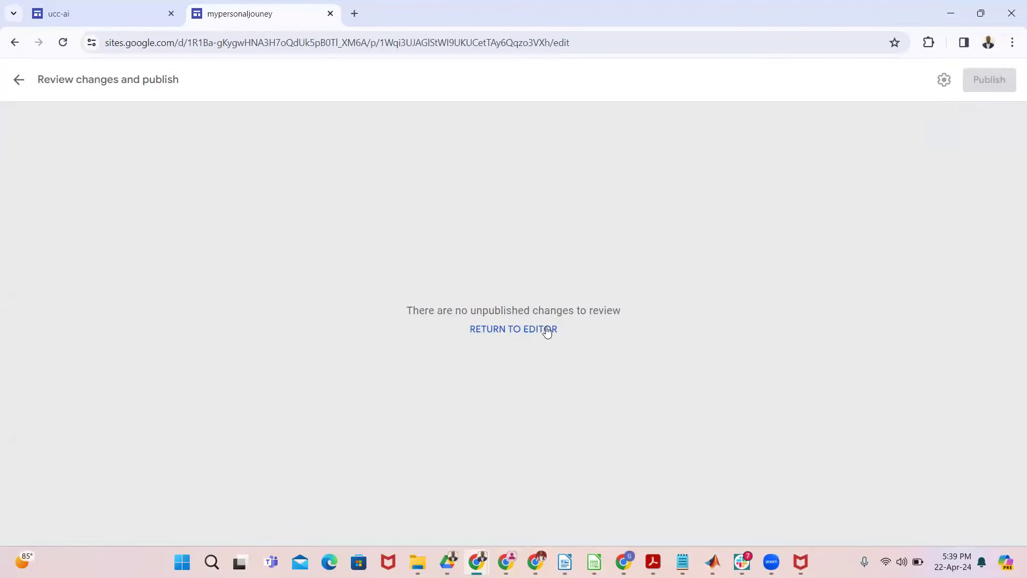
click(547, 332)
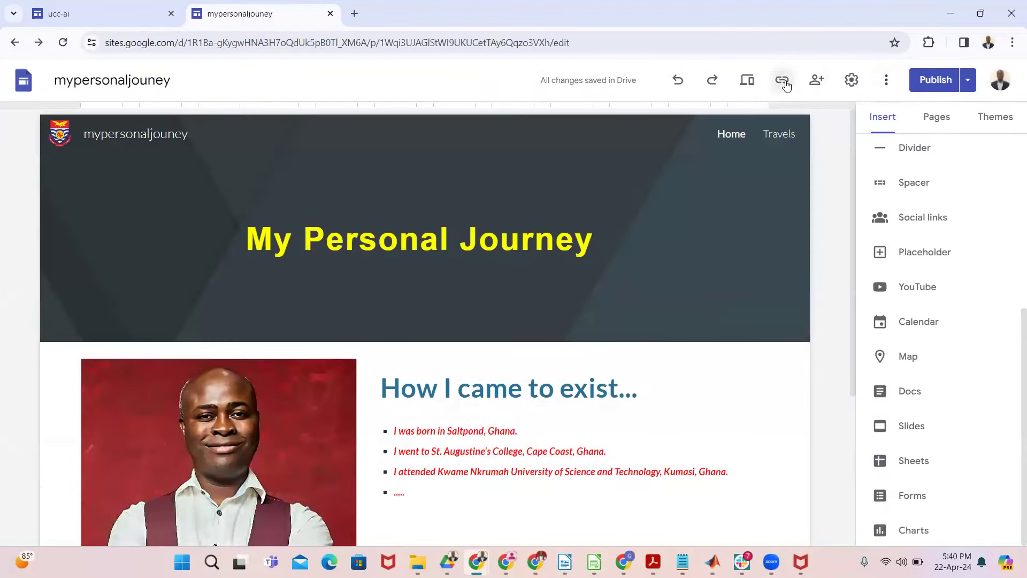
Step: Copy the published site link into a new browser tab's address, remove the /home ending and highlight the /ucc.edu.gh part
click(782, 81)
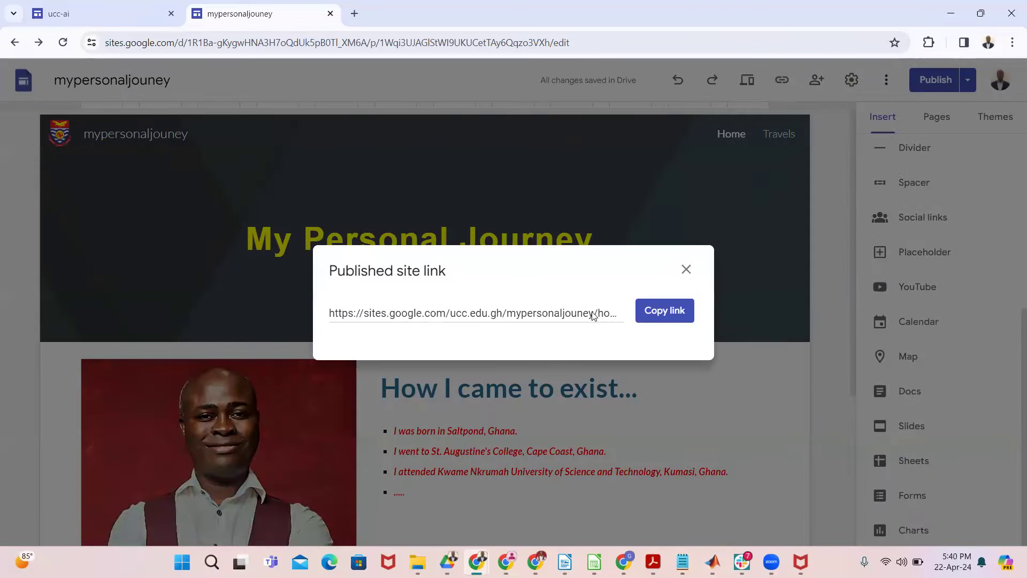
click(663, 310)
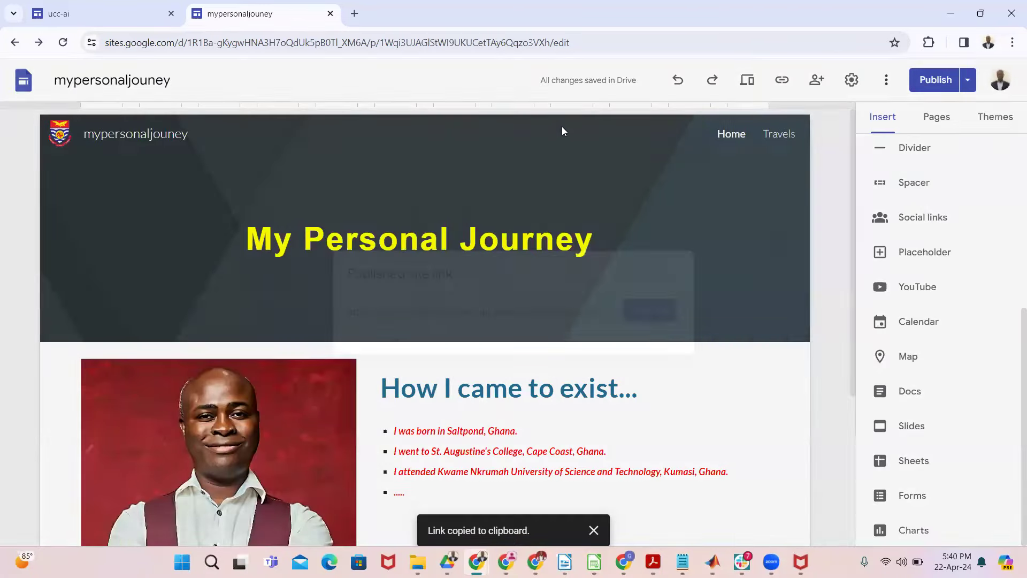
click(354, 13)
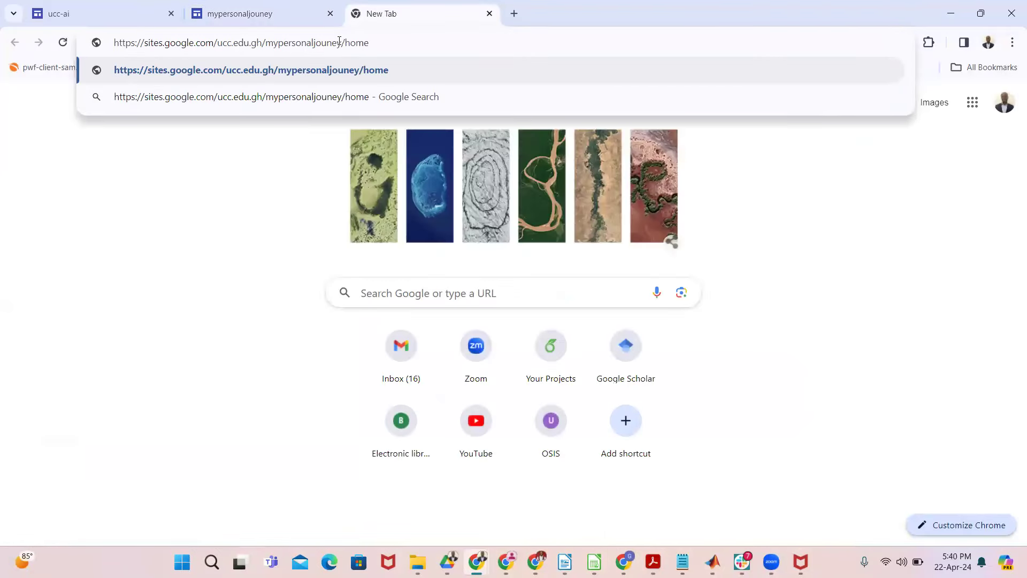
drag(341, 38, 410, 49)
key(BackSpace)
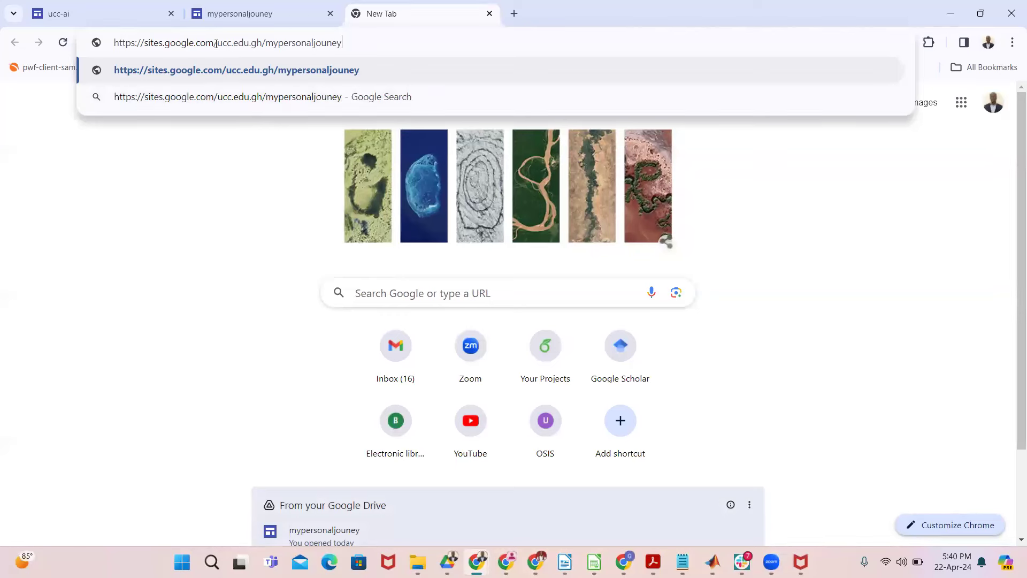
drag(215, 43, 263, 42)
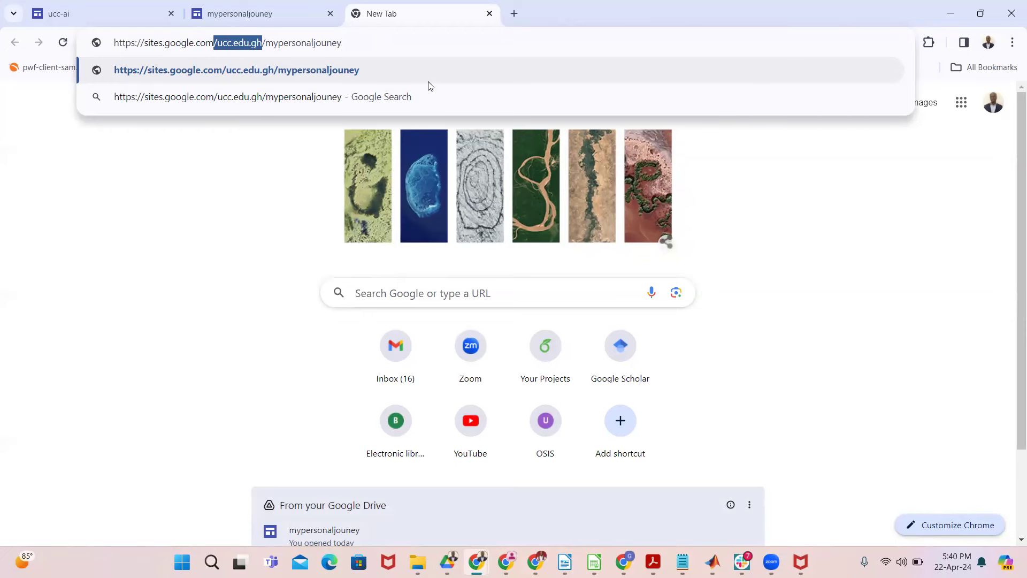
click(514, 13)
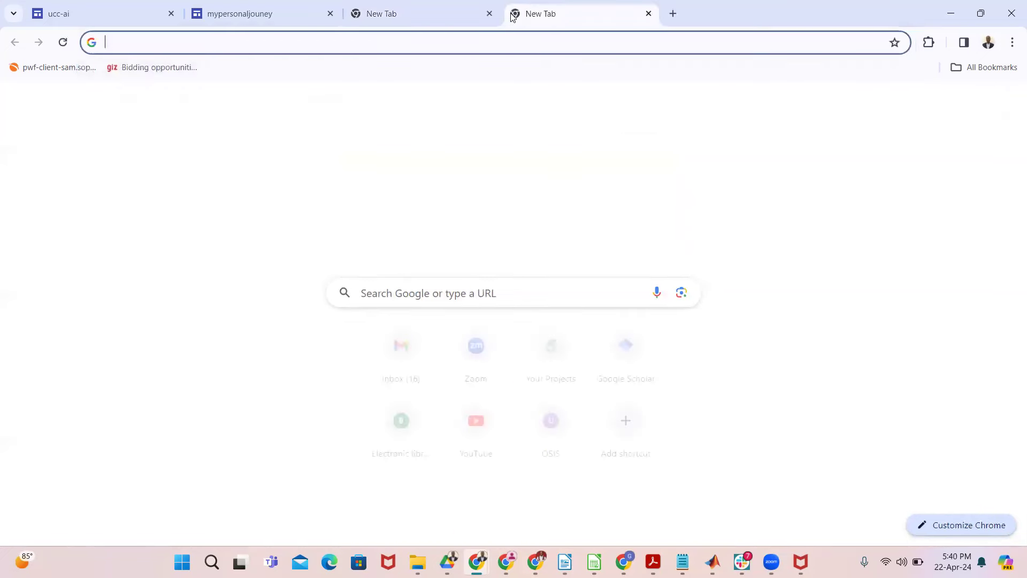
click(648, 13)
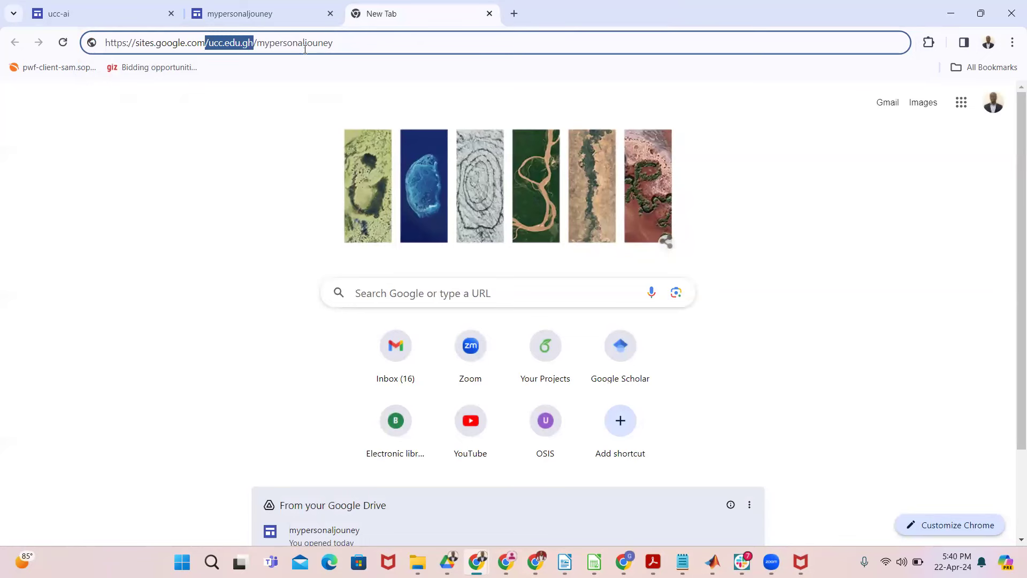
click(275, 16)
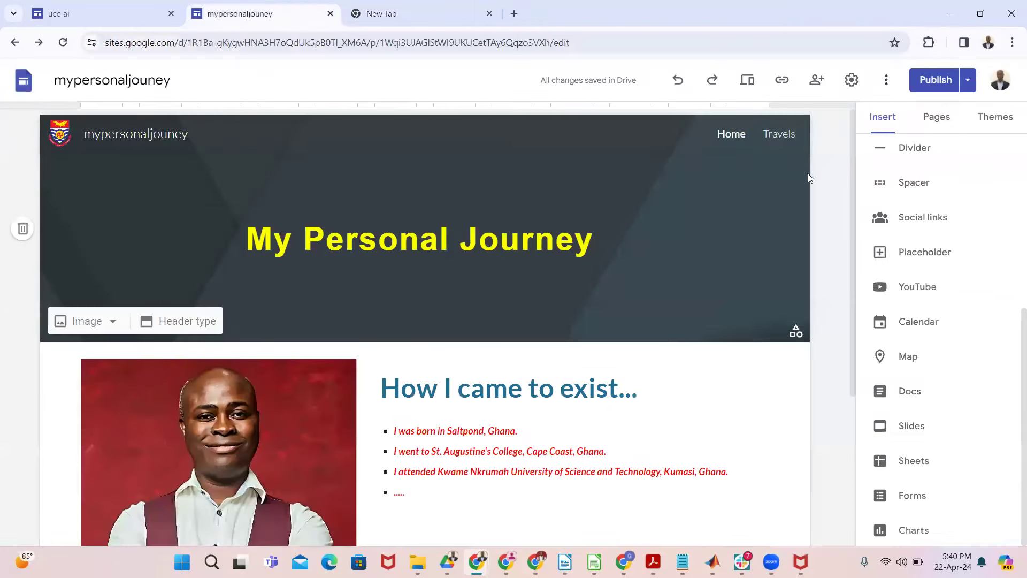
scroll(820, 278, down, 4)
scroll(821, 280, up, 4)
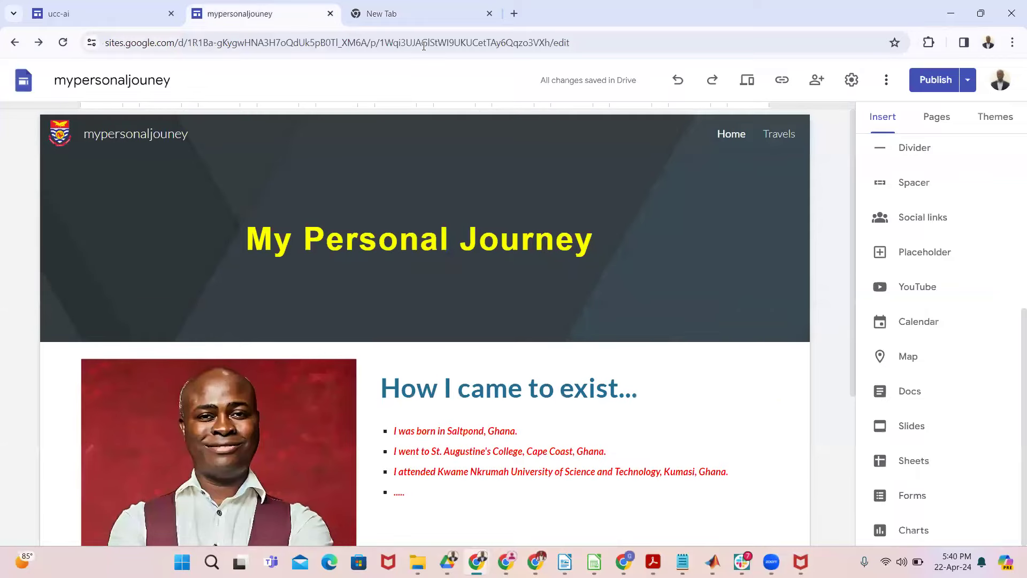
click(422, 6)
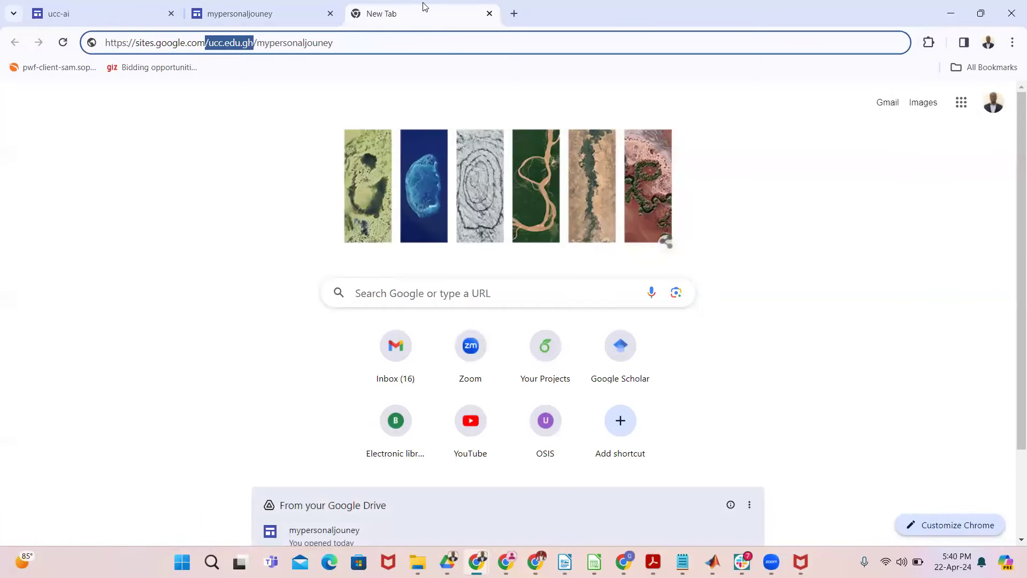
click(514, 13)
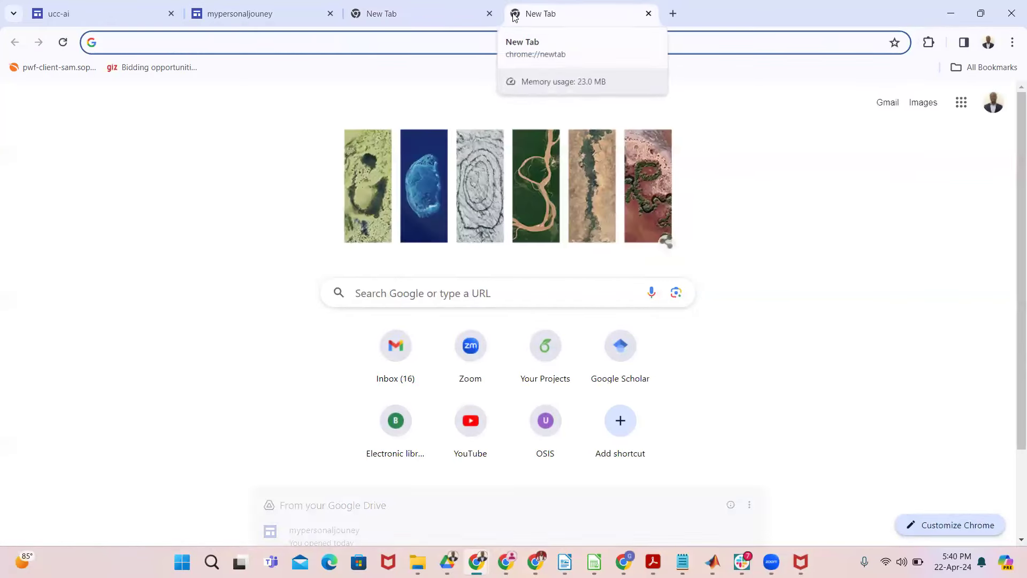
text(gbpi)
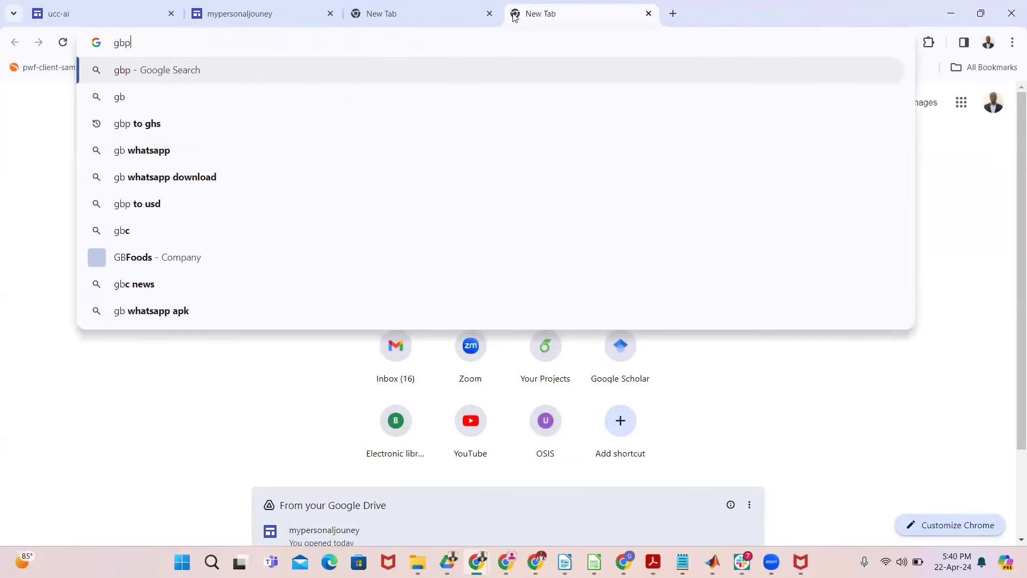
Step: Leave the ucc-ai site and open the Google Sites start page to view the recent sites
click(93, 17)
click(14, 41)
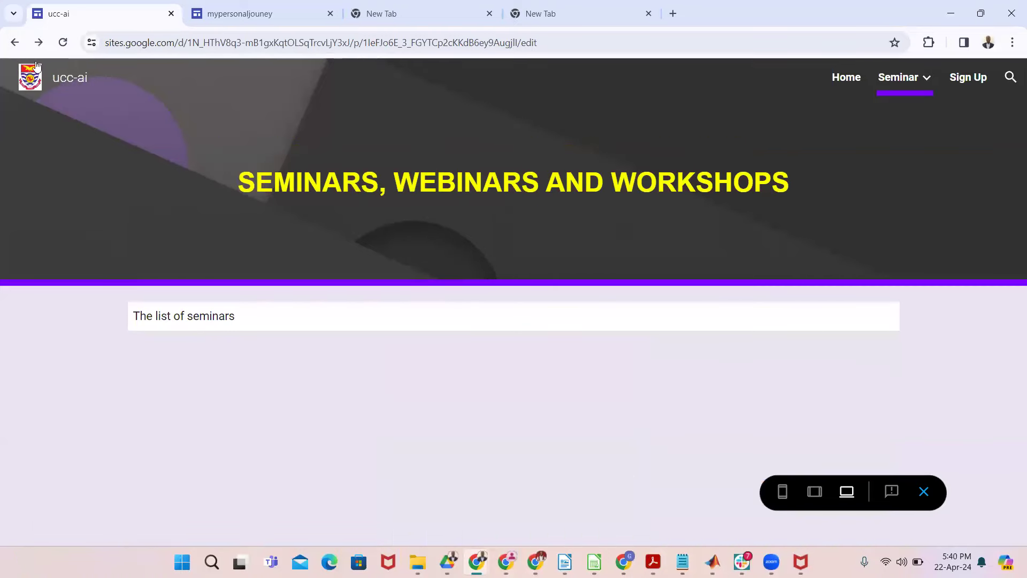
click(15, 42)
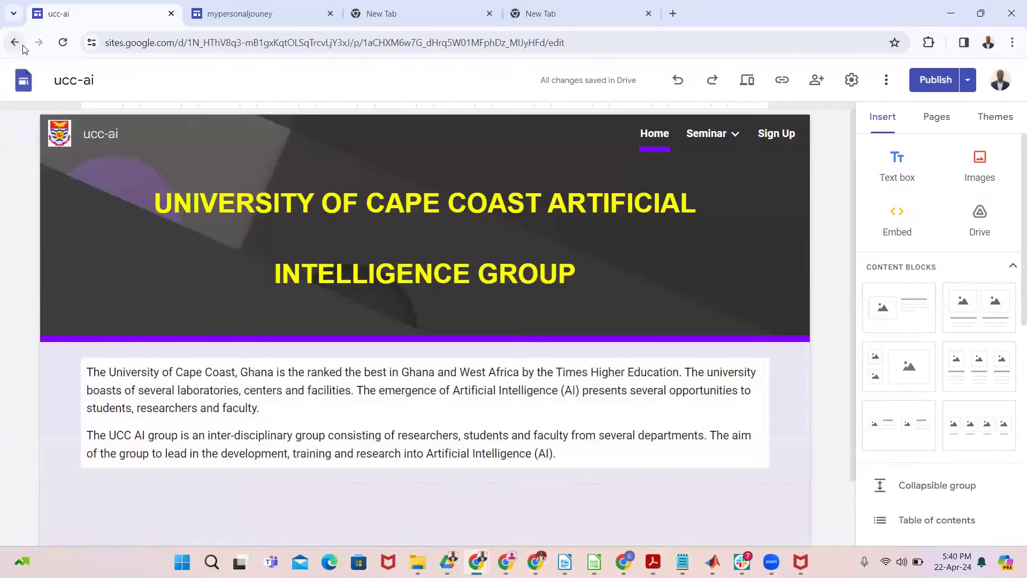
click(23, 46)
click(23, 47)
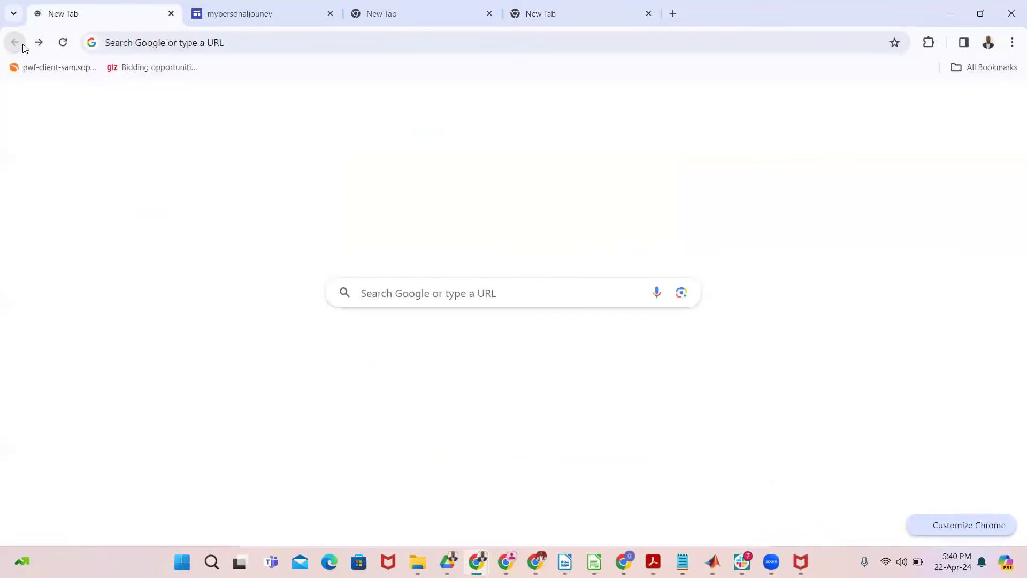
click(970, 106)
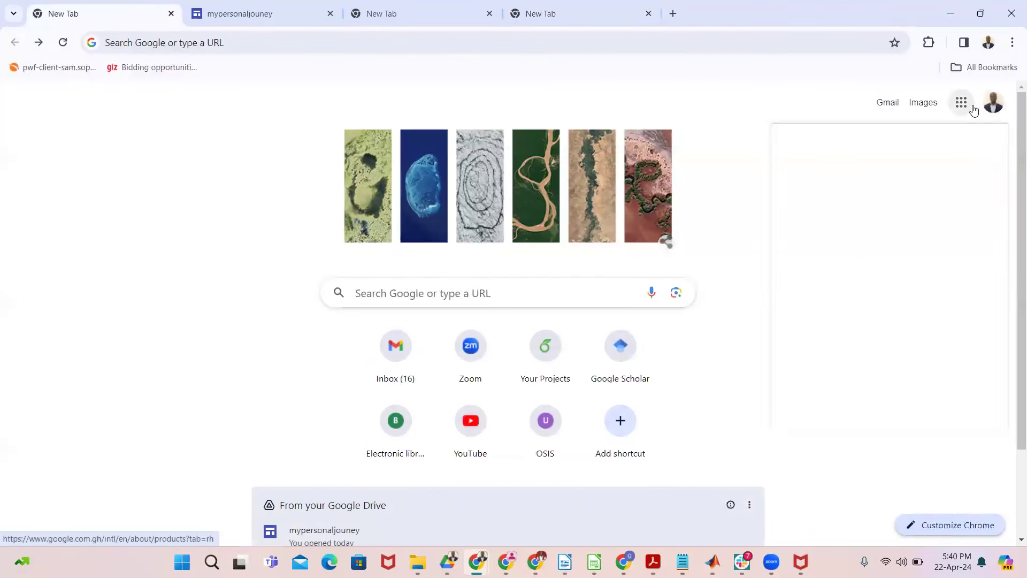
click(827, 390)
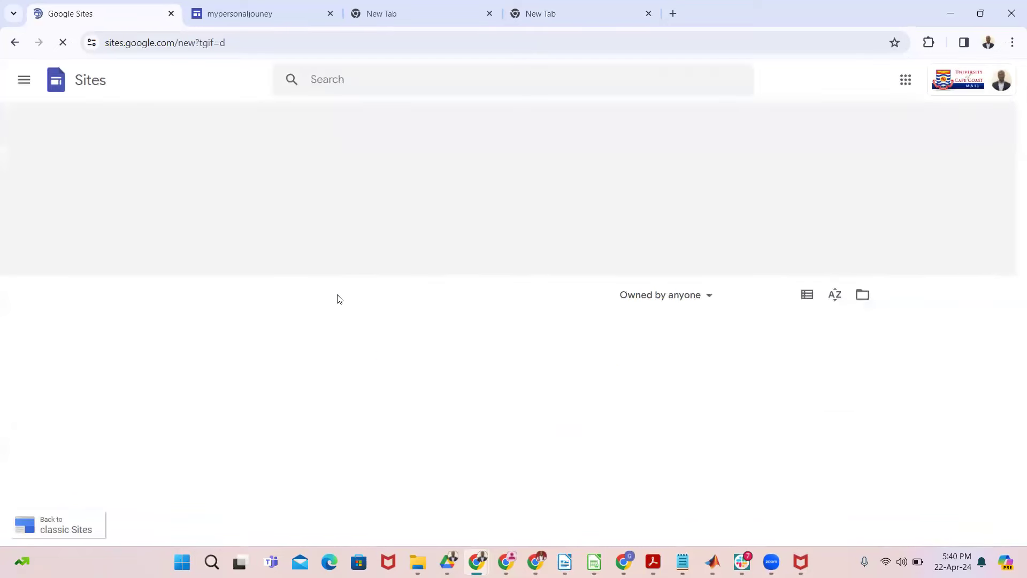
scroll(194, 317, down, 3)
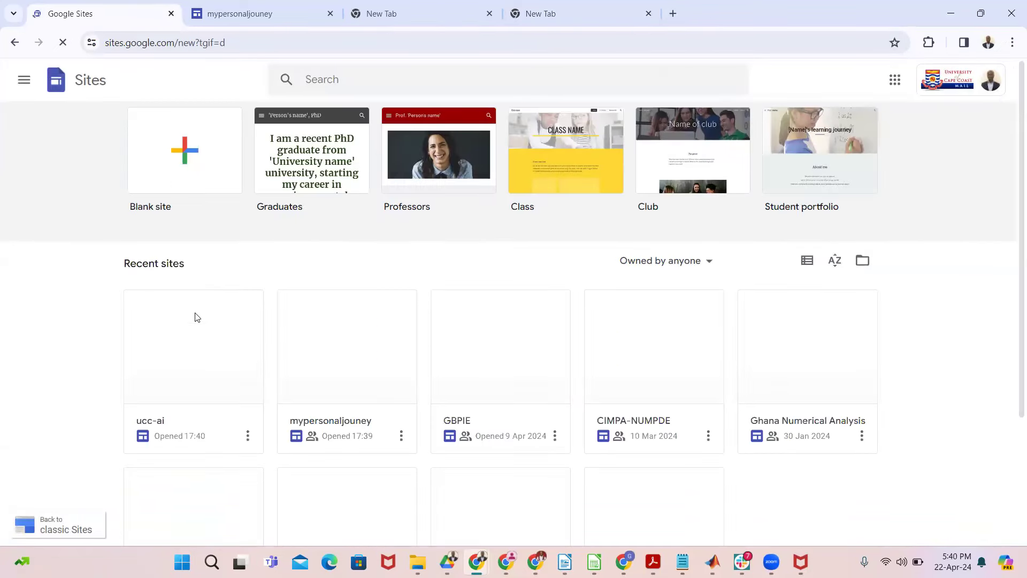
Step: Open the GBPIE site from the recent sites, look through its News page and copy its published site link
click(520, 306)
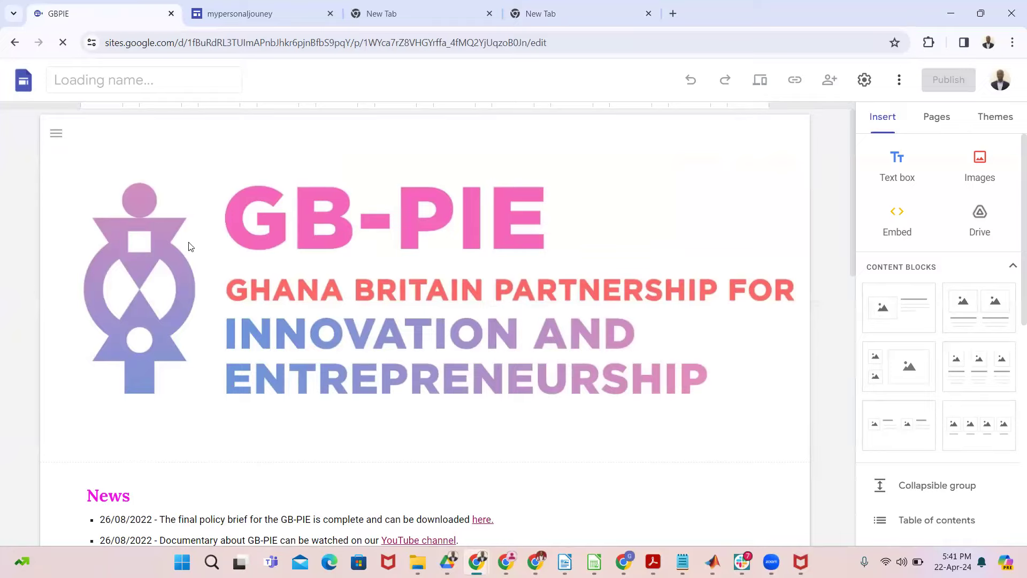
scroll(747, 298, down, 15)
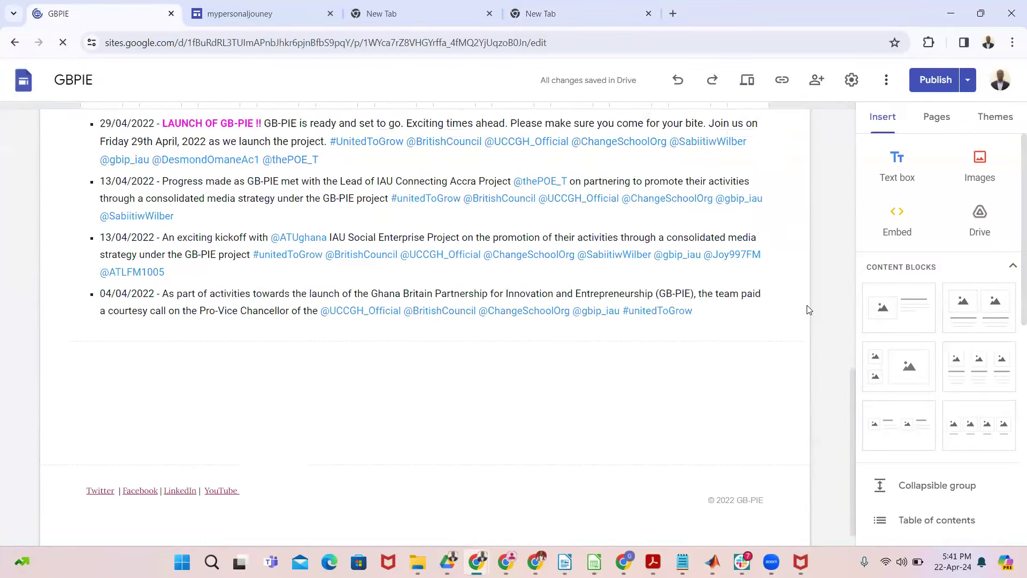
scroll(819, 270, up, 15)
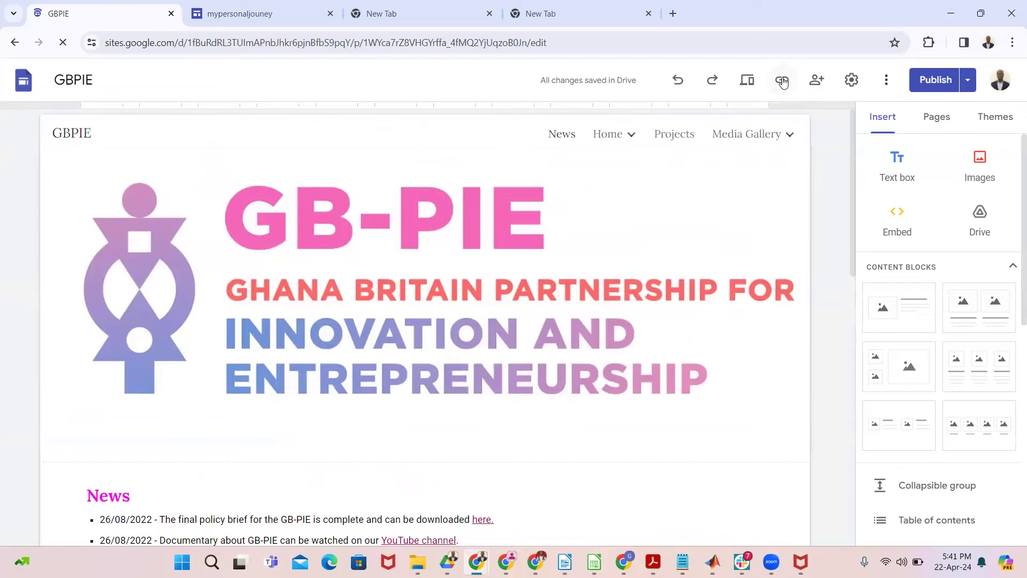
click(782, 80)
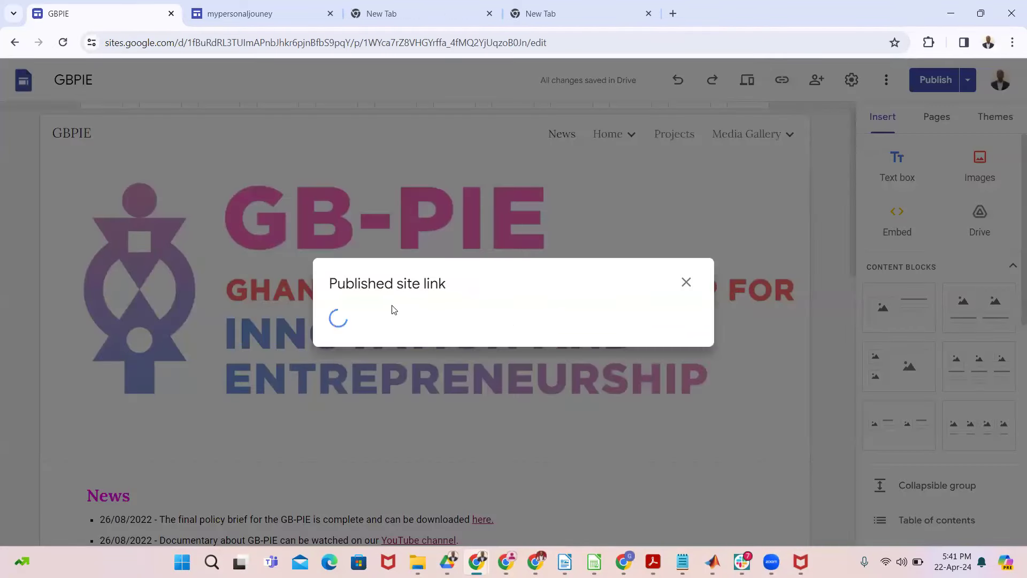
click(660, 310)
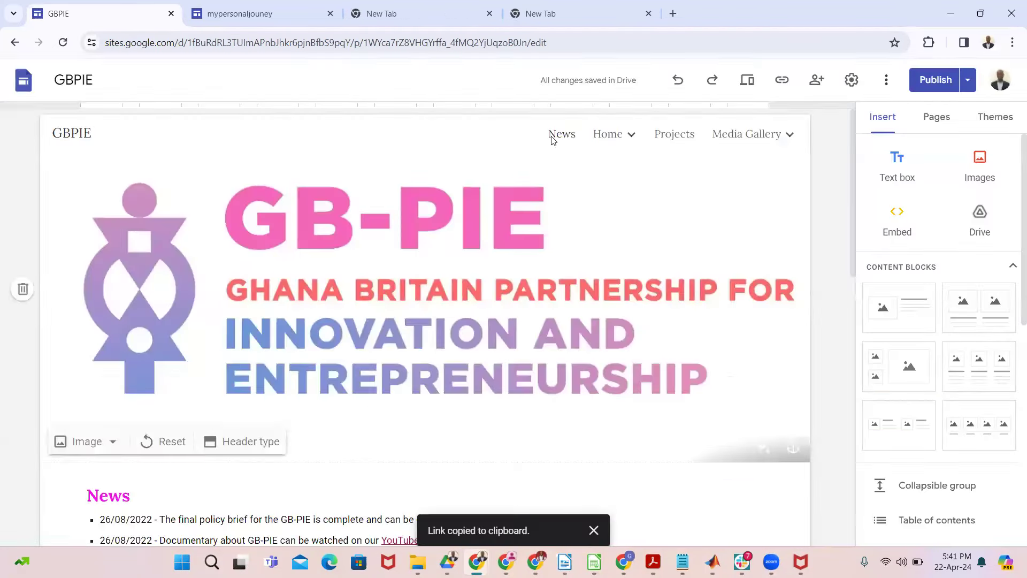
Step: Try to open the copied GBPIE link in the last browser tab without its /news ending
click(615, 13)
key(ctrl+v)
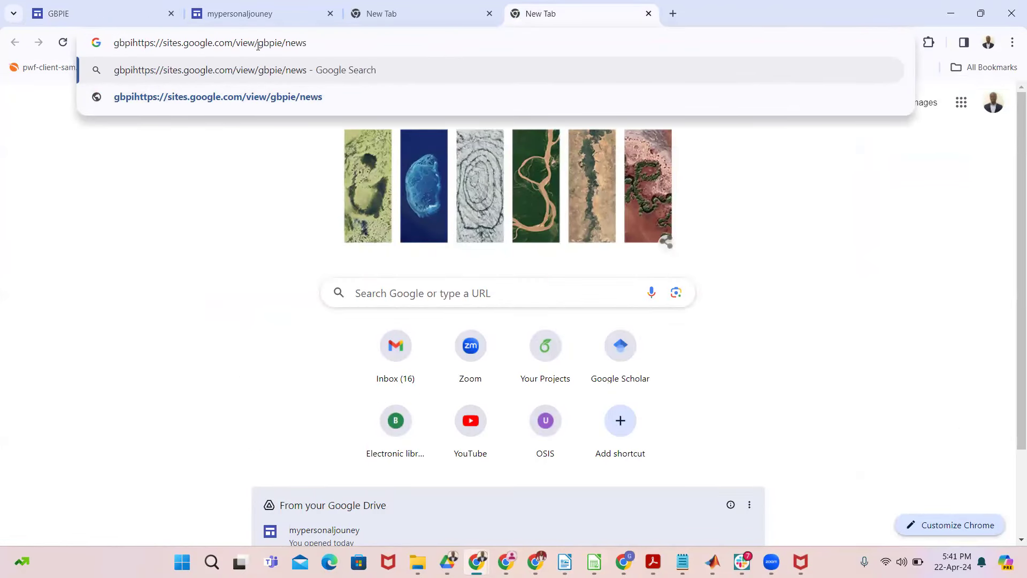
key(BackSpace)
key(BackSpace)
key(BackSpace)
key(BackSpace)
key(BackSpace)
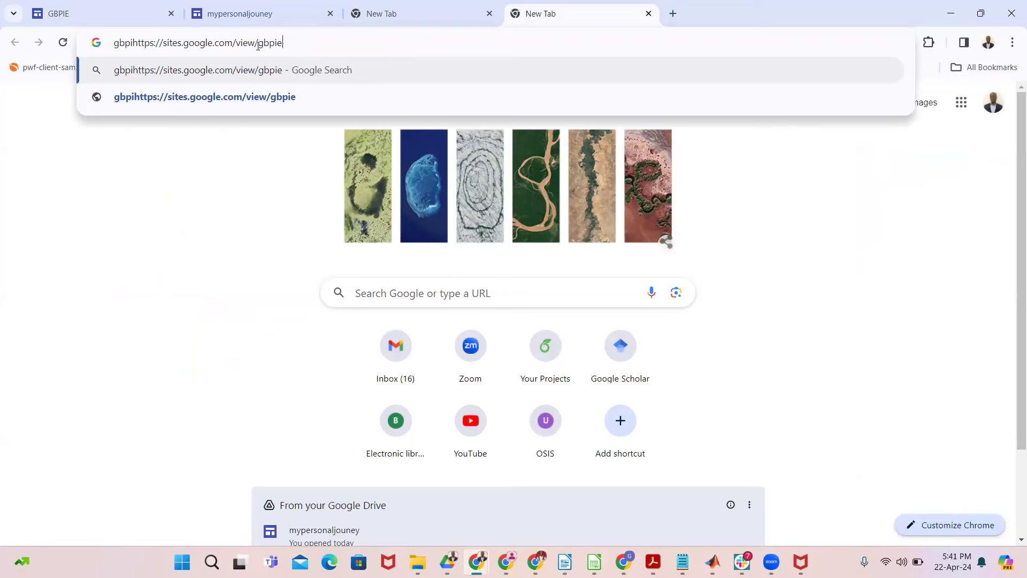
key(Return)
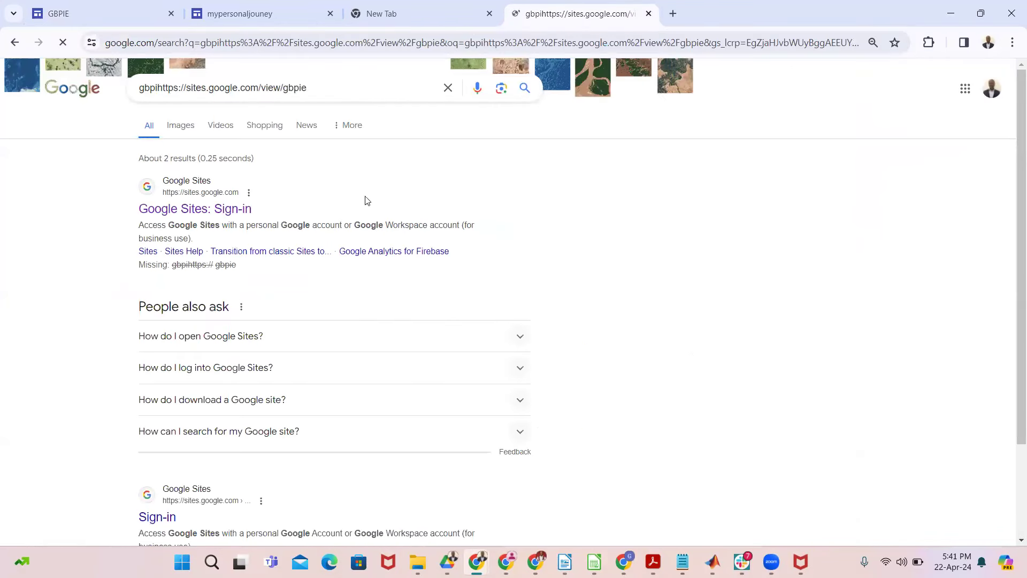
Step: Open the published GBPIE site at its copied link and review the News page and the navigation's subpages
click(320, 38)
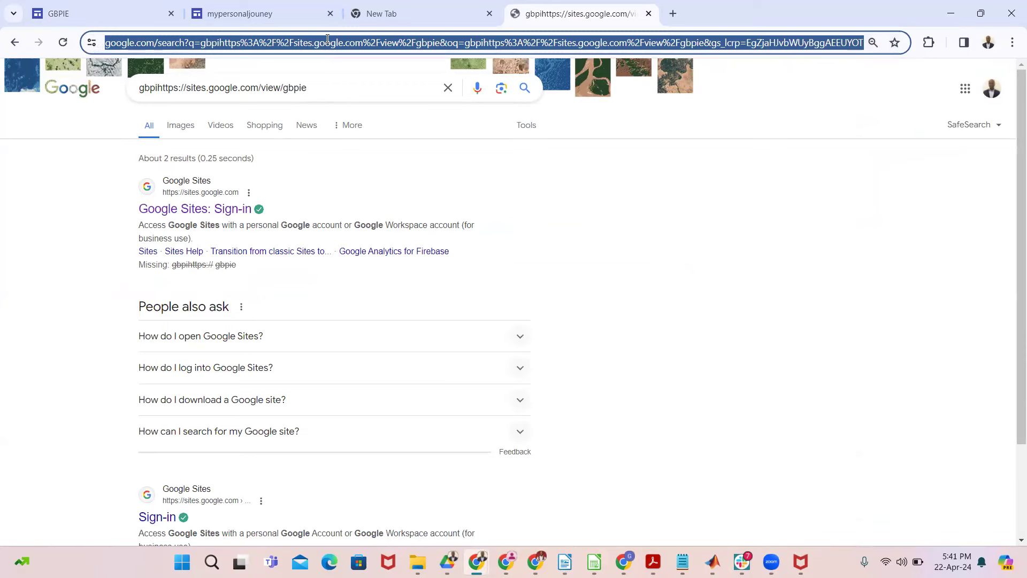
key(ctrl+v)
key(Return)
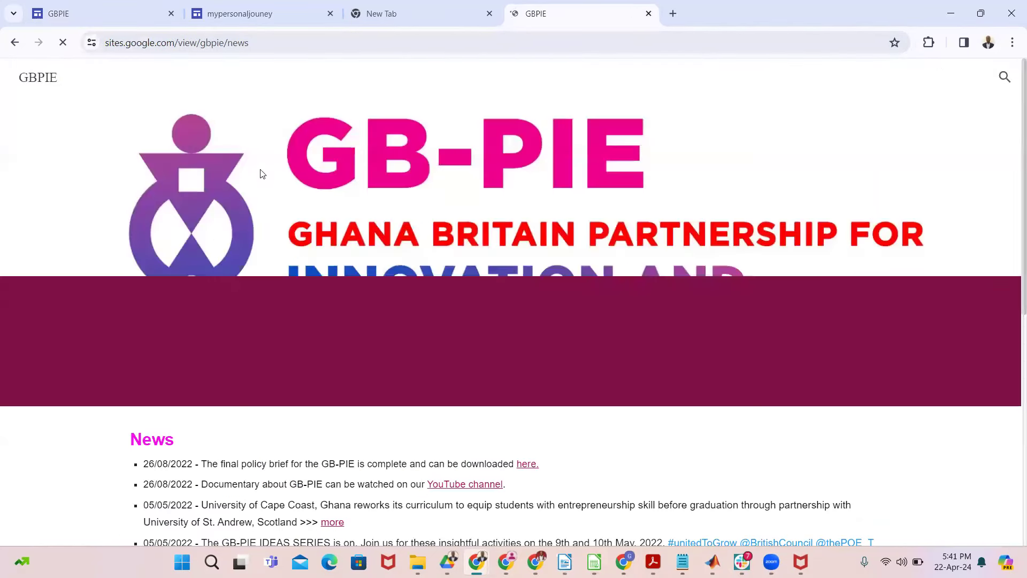
scroll(744, 292, down, 10)
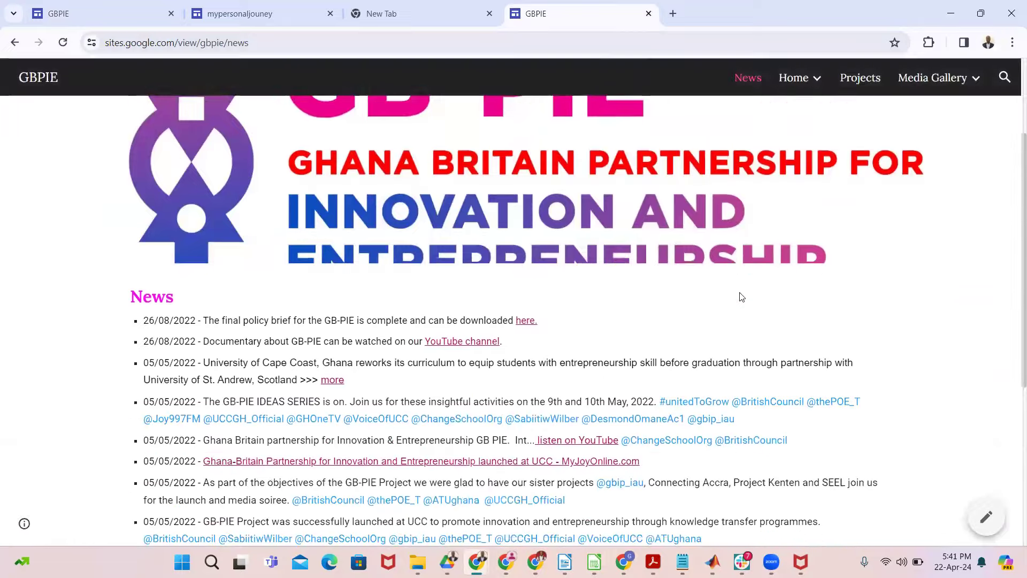
scroll(749, 278, up, 10)
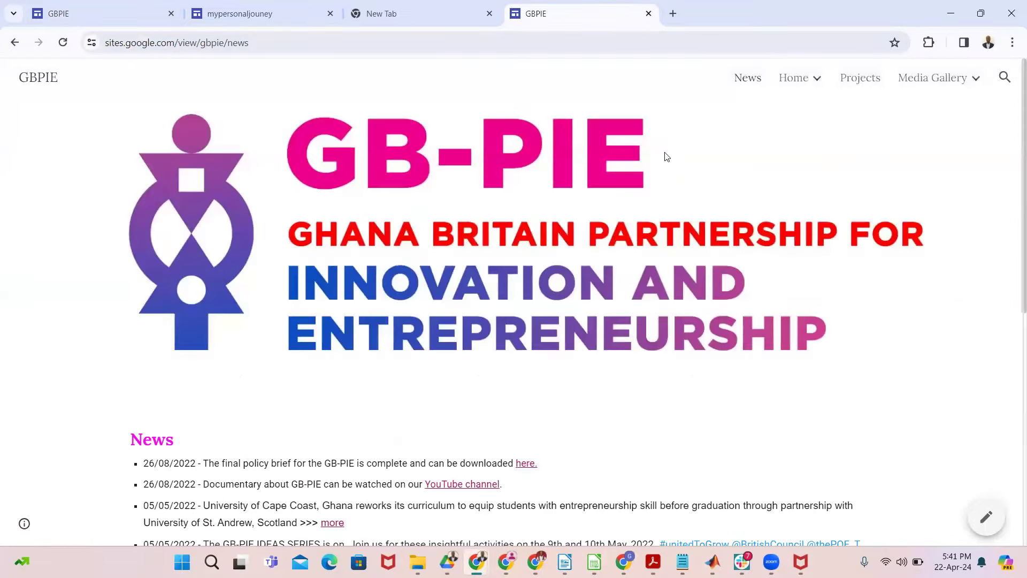
mouse_move(811, 80)
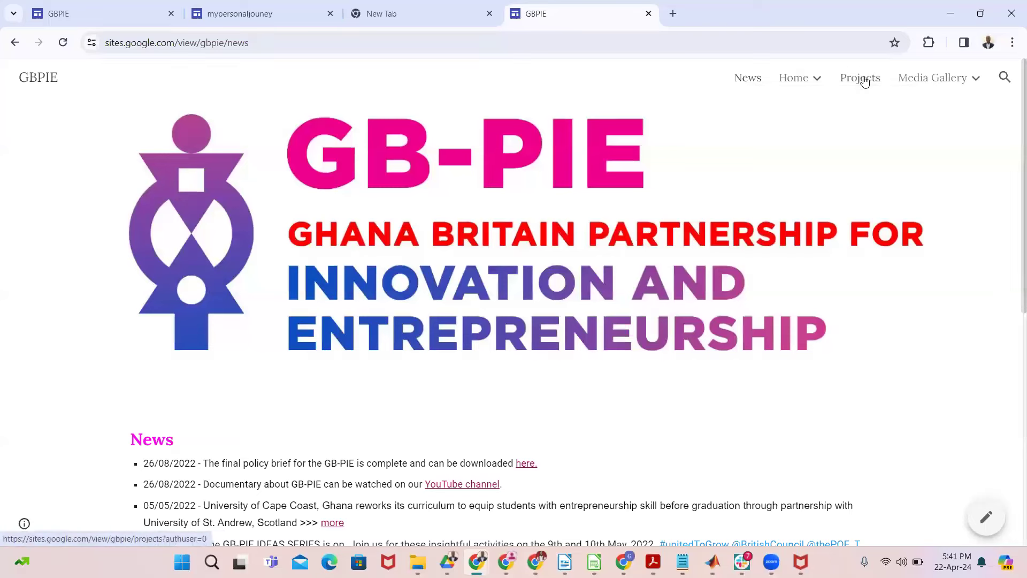
mouse_move(958, 81)
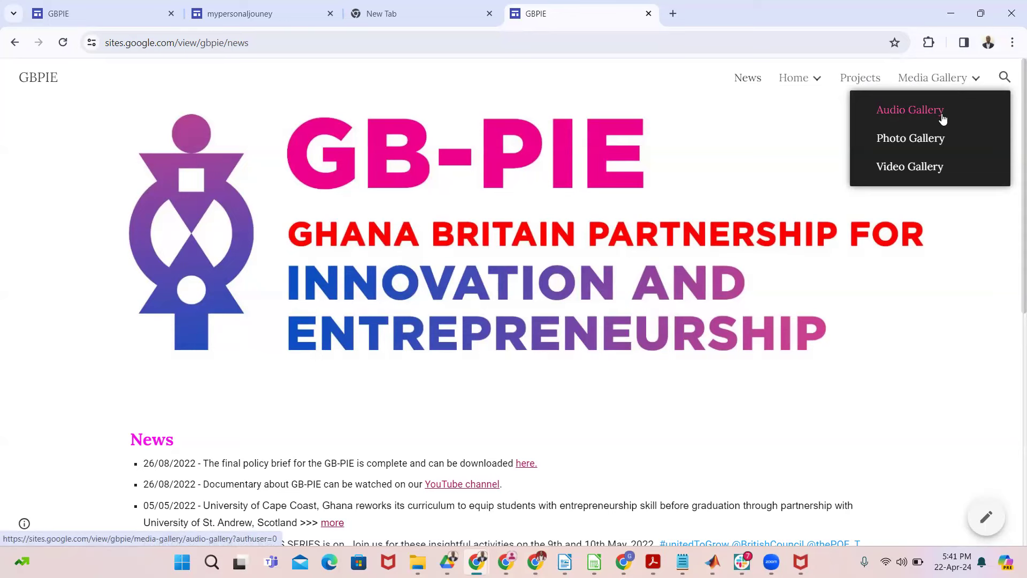
Step: Return to the mypersonaljouney editor, show the site's page list and open the Travels page
click(305, 14)
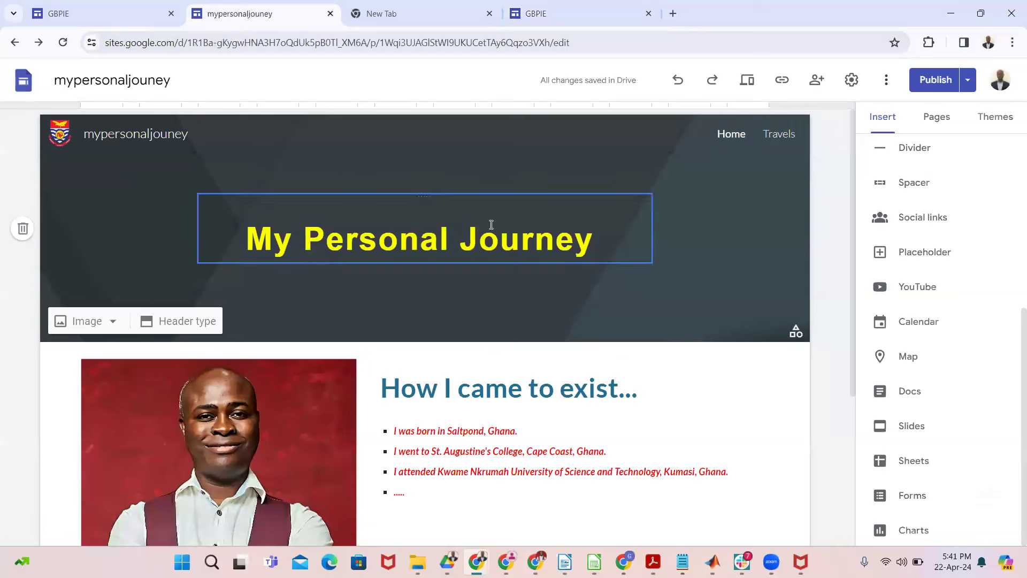
scroll(682, 240, down, 1)
scroll(681, 240, down, 2)
click(936, 117)
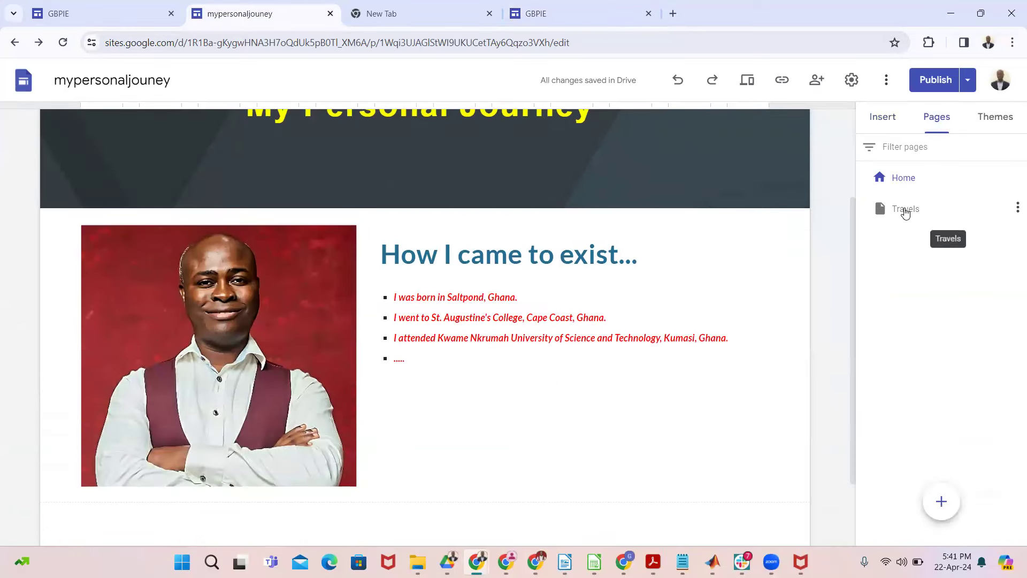
click(904, 211)
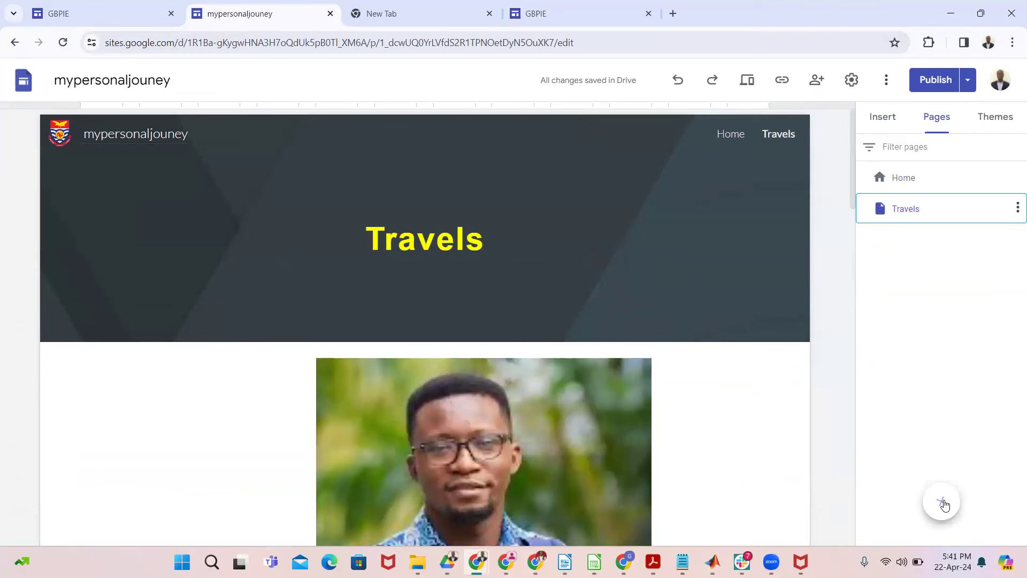
Step: Add a new page named Continental and nest it under the Travels page
mouse_move(939, 498)
click(904, 506)
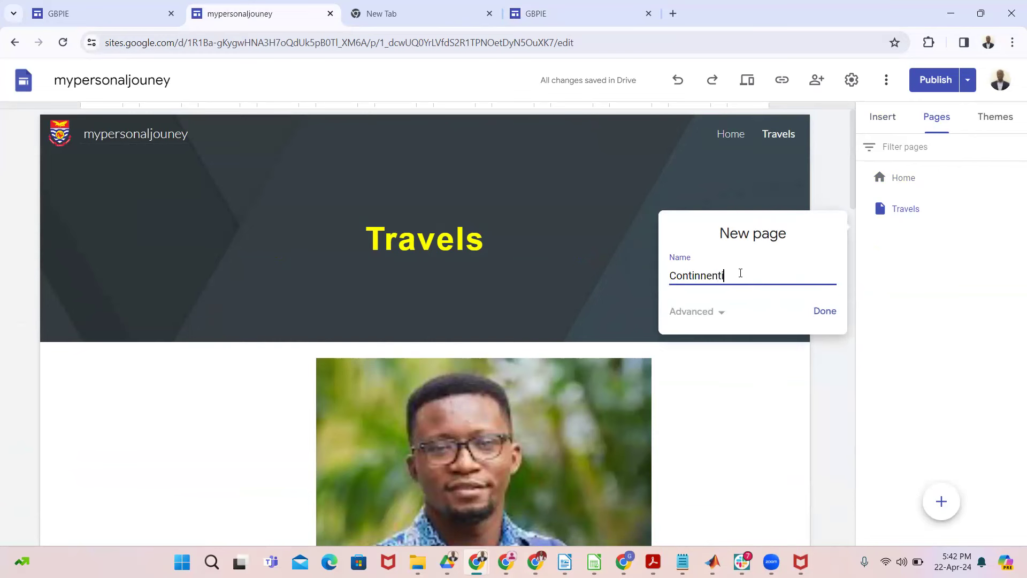
key(BackSpace)
key(BackSpace)
key(BackSpace)
key(BackSpace)
key(BackSpace)
key(BackSpace)
key(BackSpace)
key(BackSpace)
click(829, 314)
drag(916, 240, 942, 224)
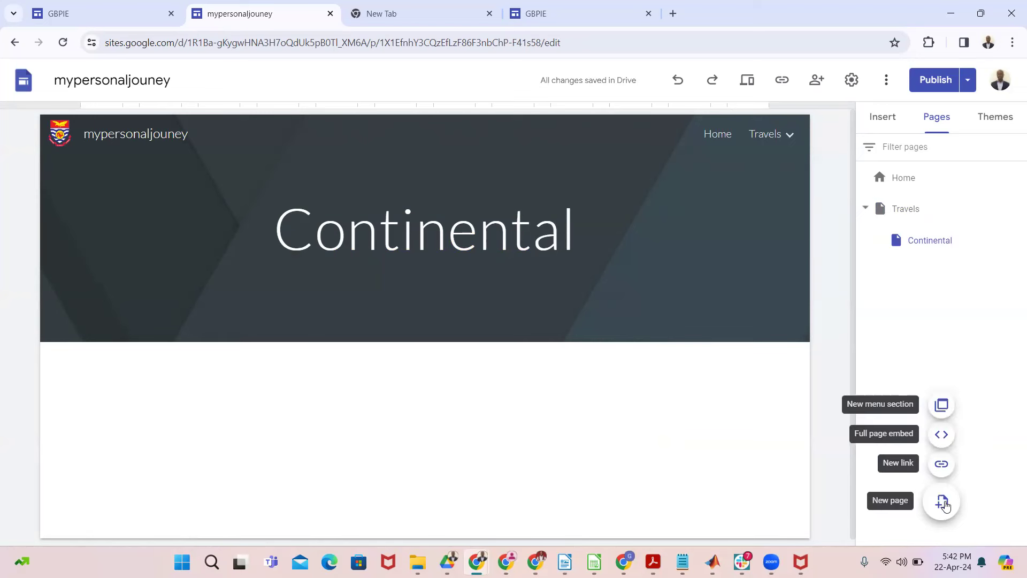
Step: Add a new page named Africa Trips, nest it under Travels and check the subpages in the site's navigation
click(941, 500)
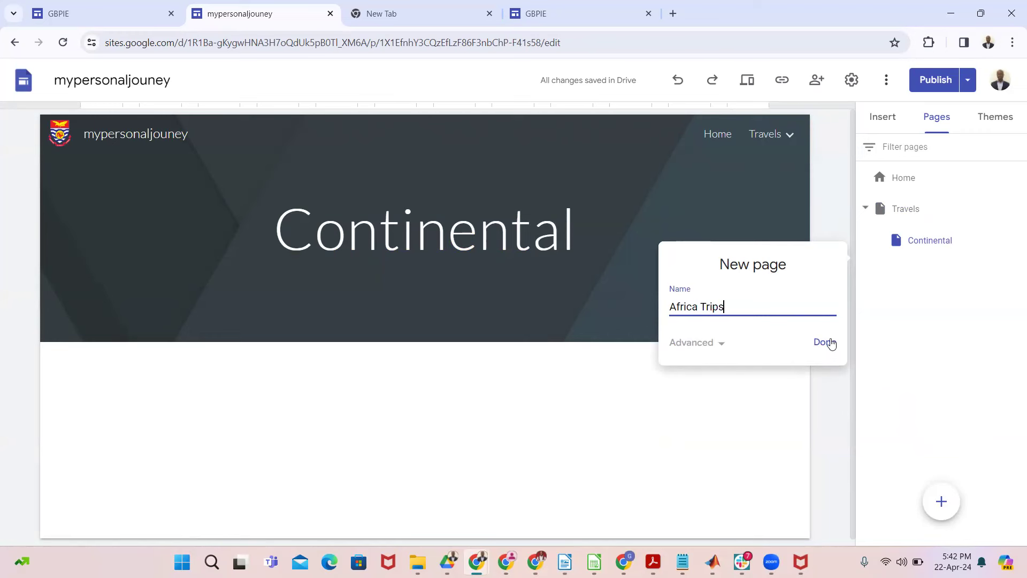
click(830, 343)
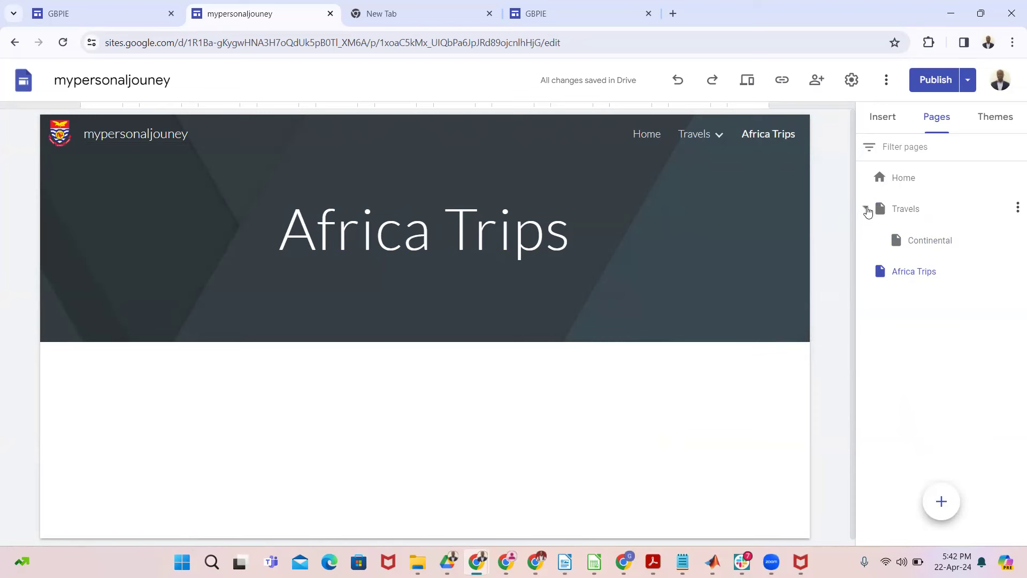
click(866, 209)
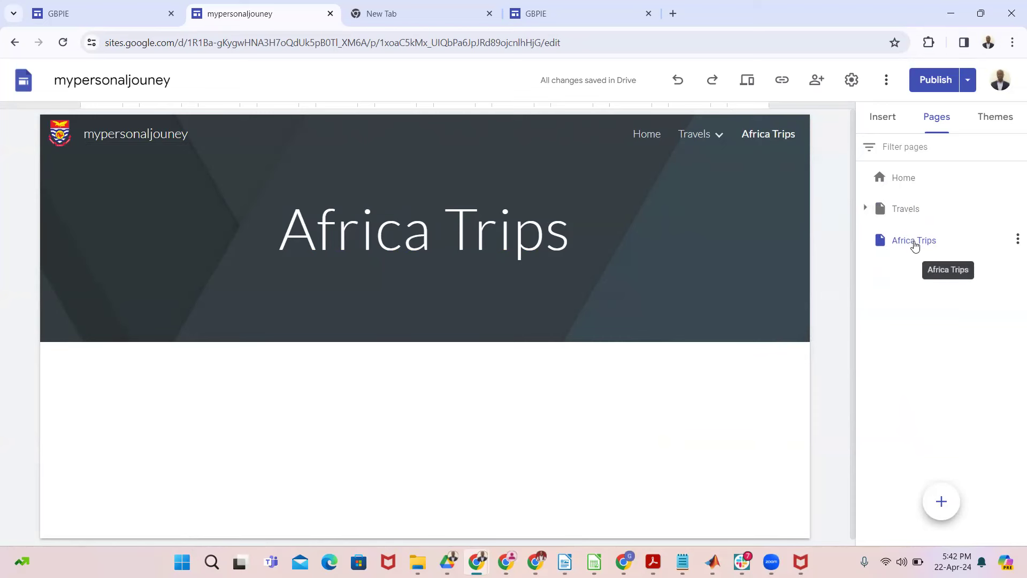
drag(915, 245, 923, 217)
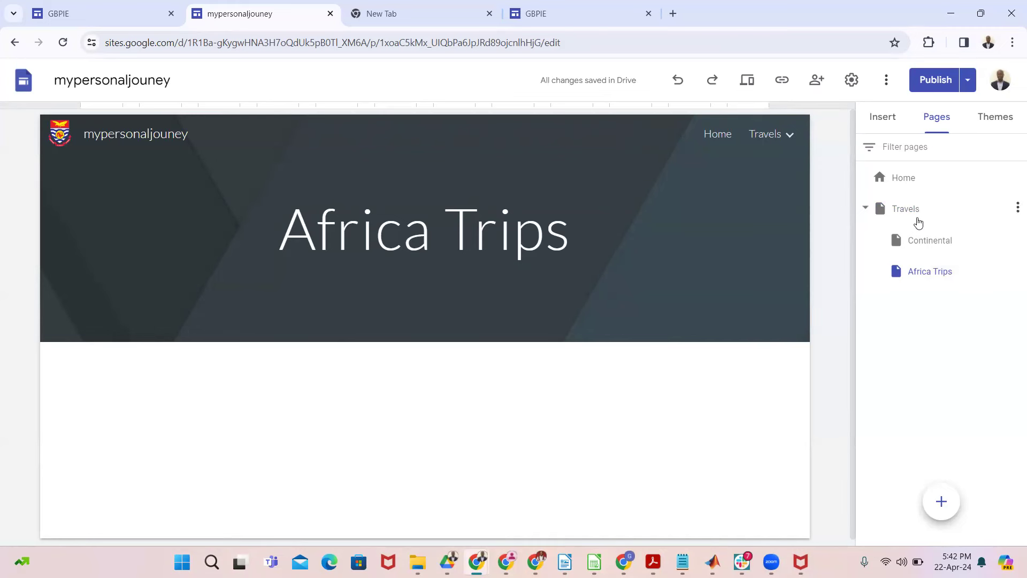
mouse_move(792, 143)
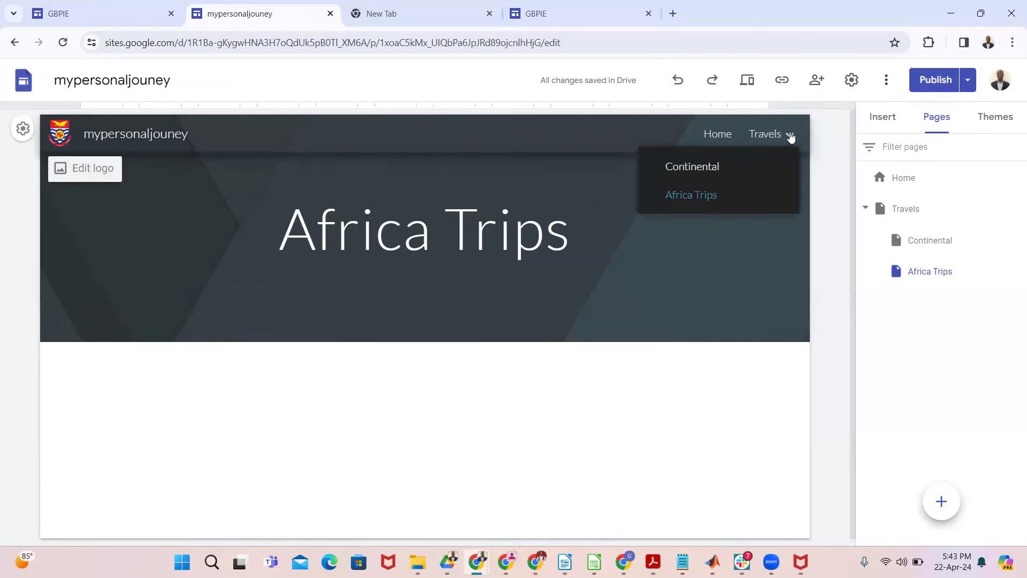
Step: On the published GBPIE site, review the Audio Gallery page and open the Photo Gallery page
click(524, 7)
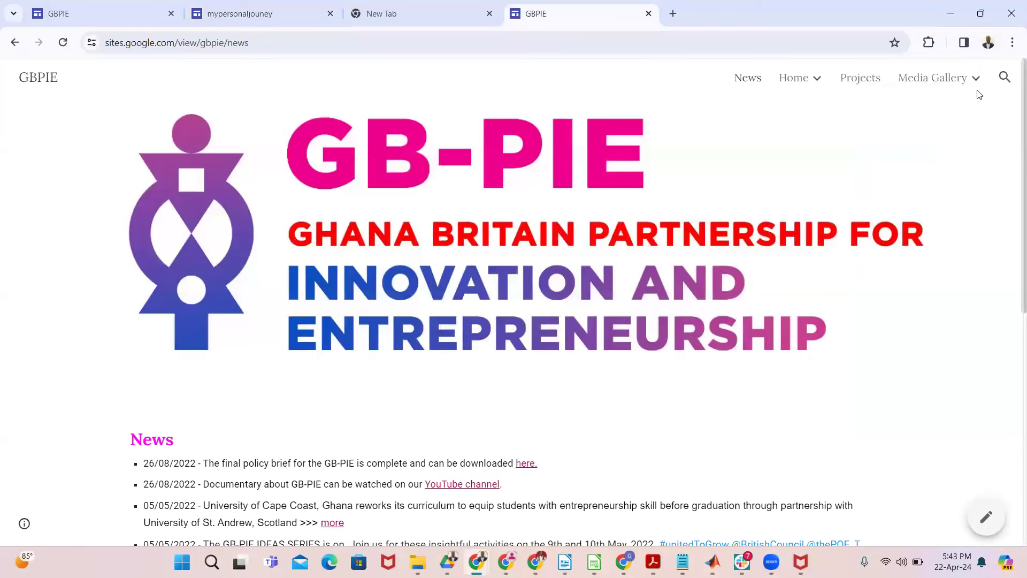
mouse_move(976, 81)
click(911, 126)
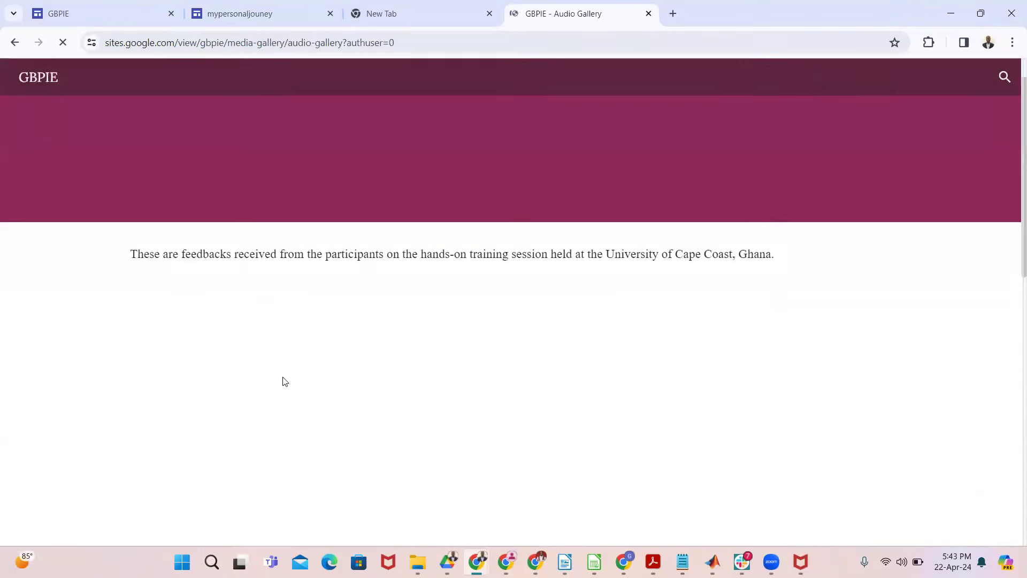
scroll(556, 310, down, 5)
scroll(632, 327, up, 5)
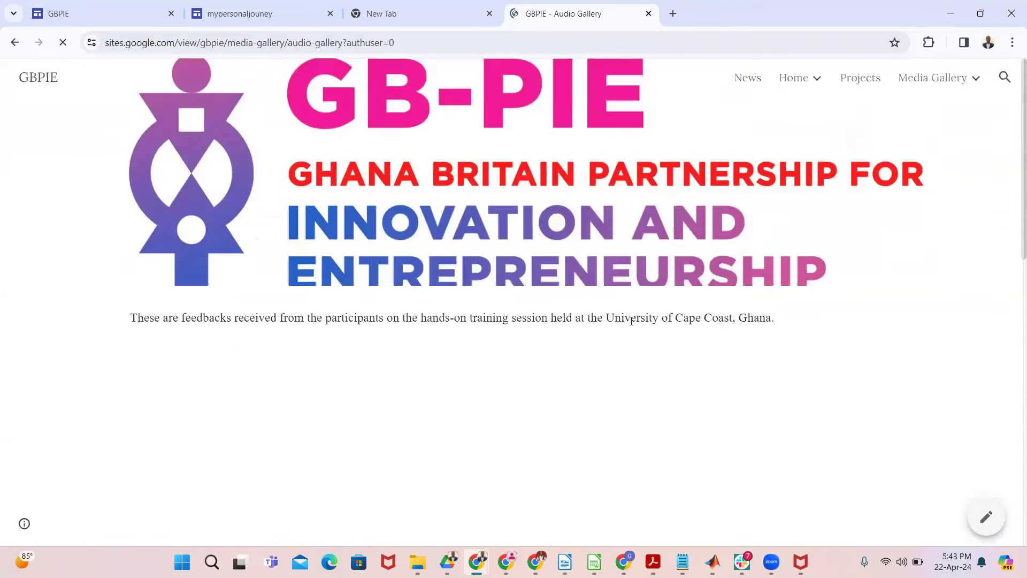
mouse_move(972, 80)
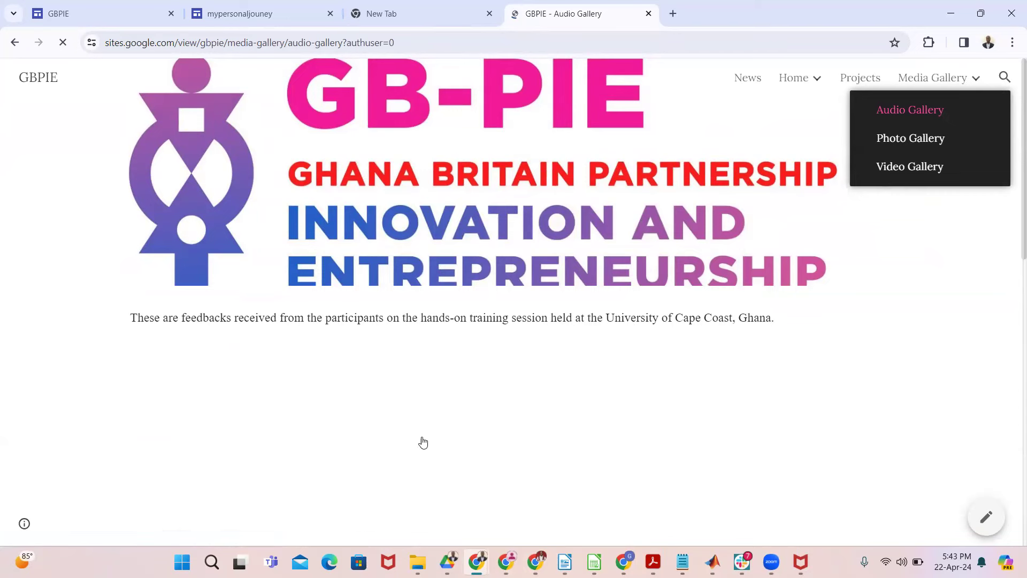
Step: Open Google Sites in the blank browser tab and close the published GBPIE tab
key(ctrl+shift+Tab)
click(958, 105)
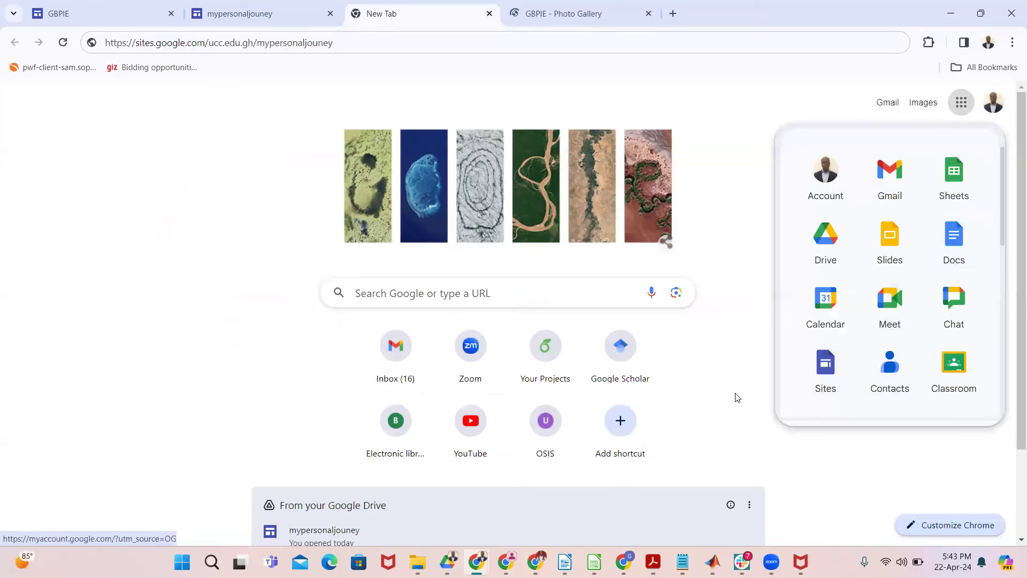
click(833, 376)
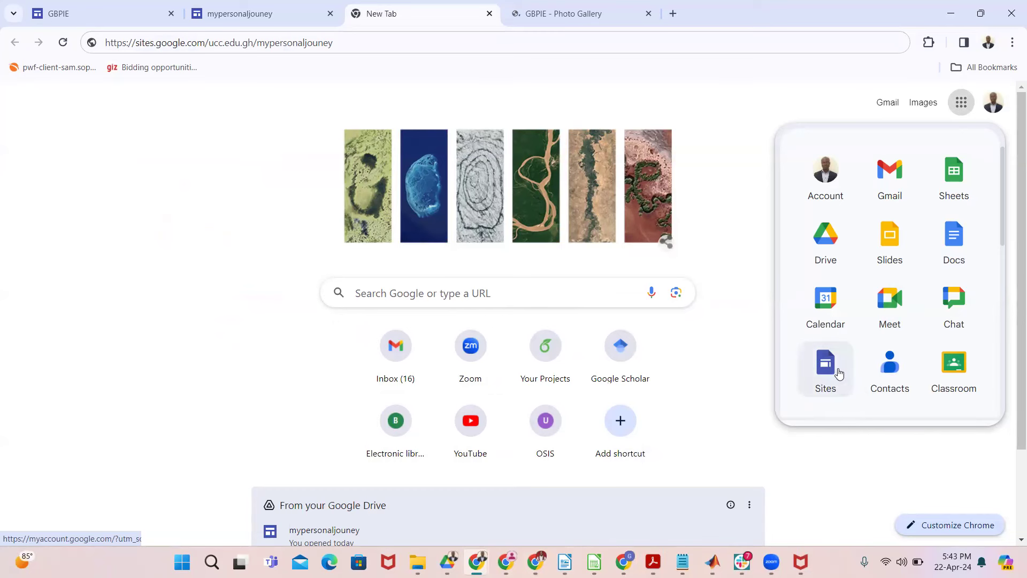
click(652, 17)
click(648, 13)
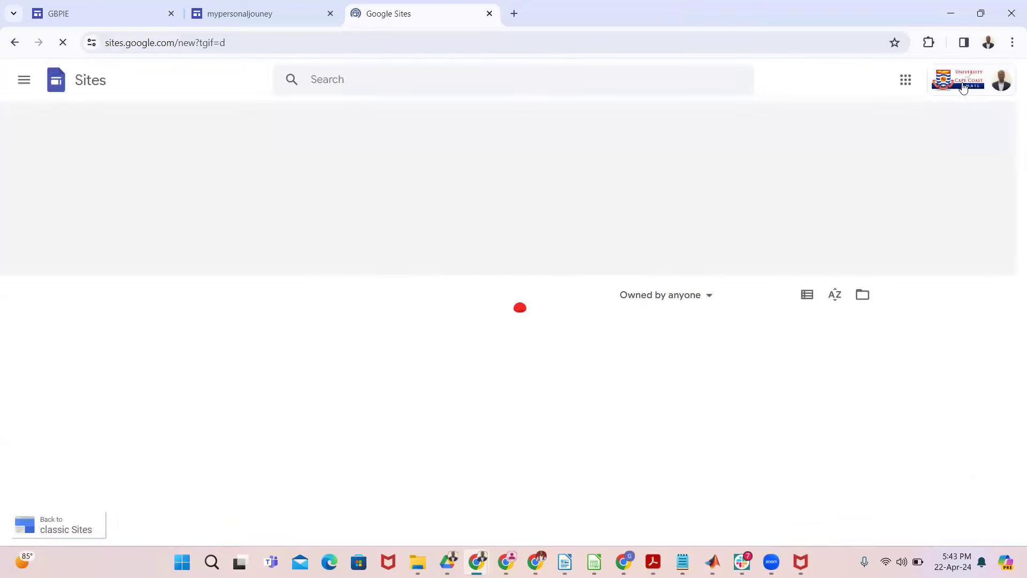
Step: Open the Ghana Numerical Analysis site from the recent sites and preview its home page
scroll(734, 319, down, 1)
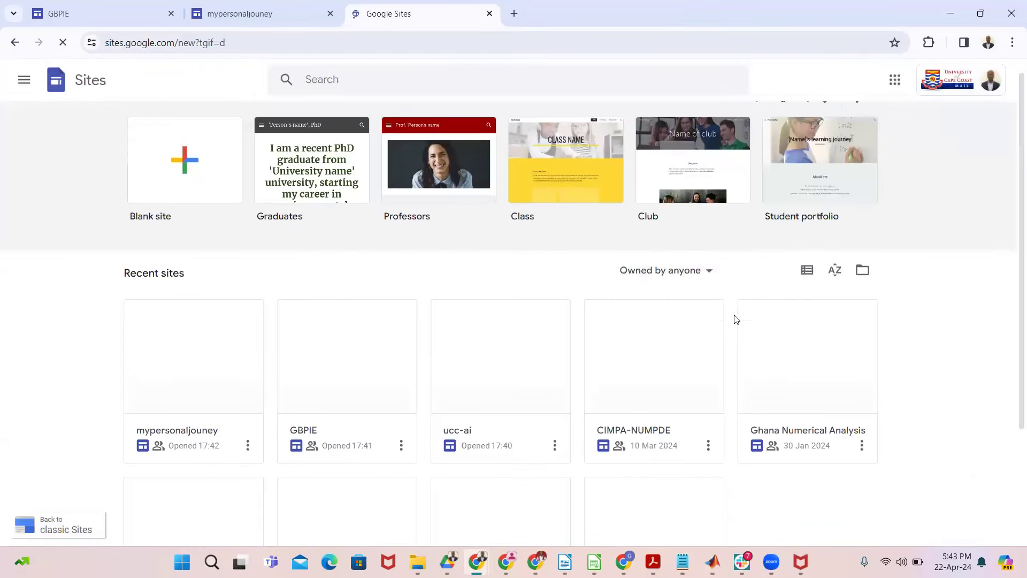
scroll(733, 319, down, 2)
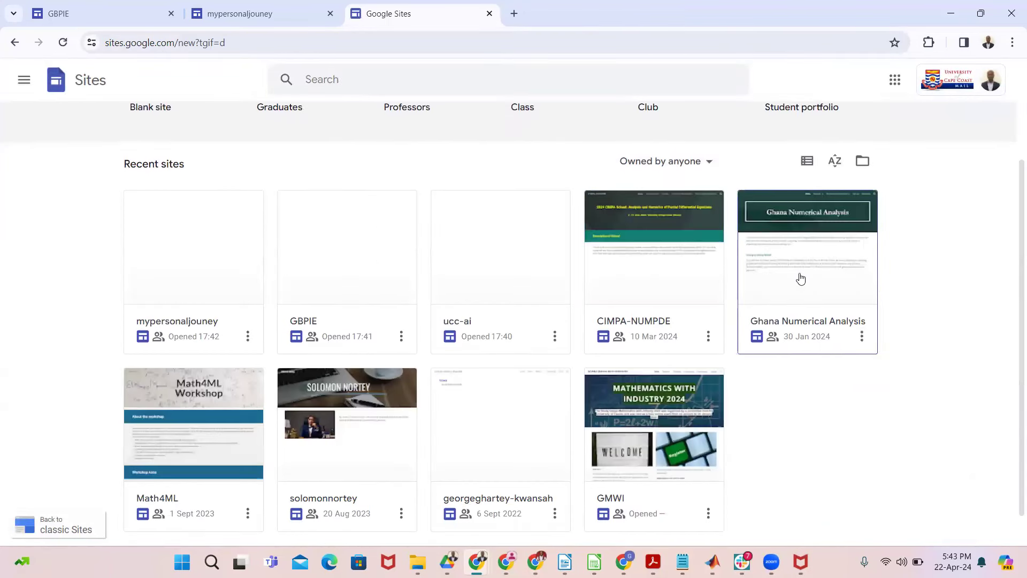
click(801, 277)
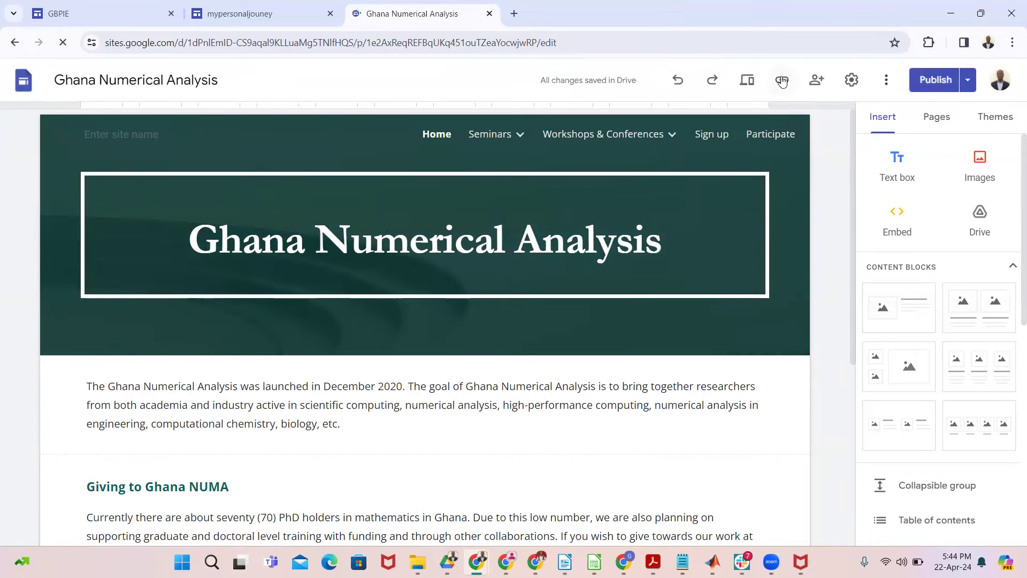
click(781, 80)
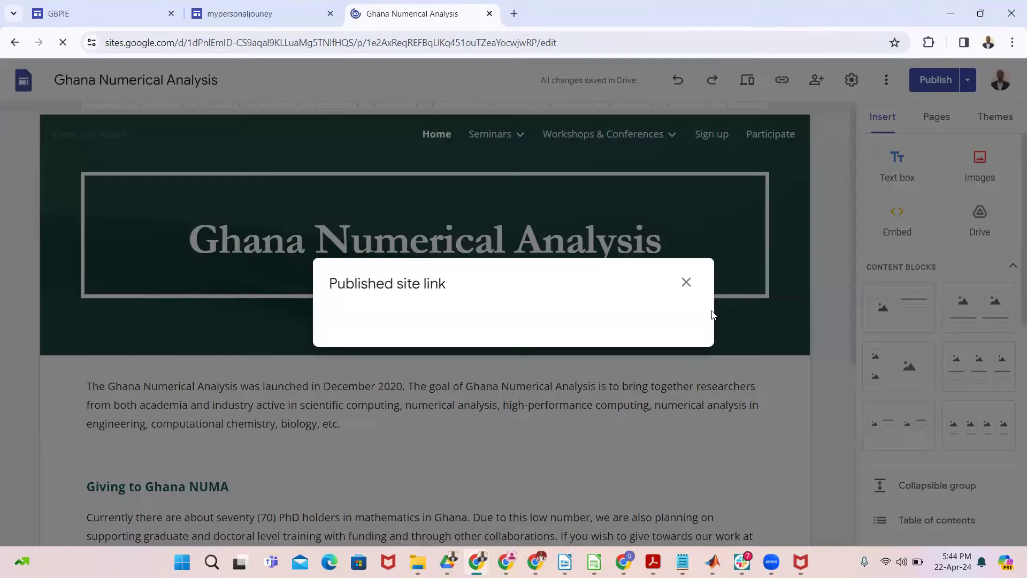
click(684, 288)
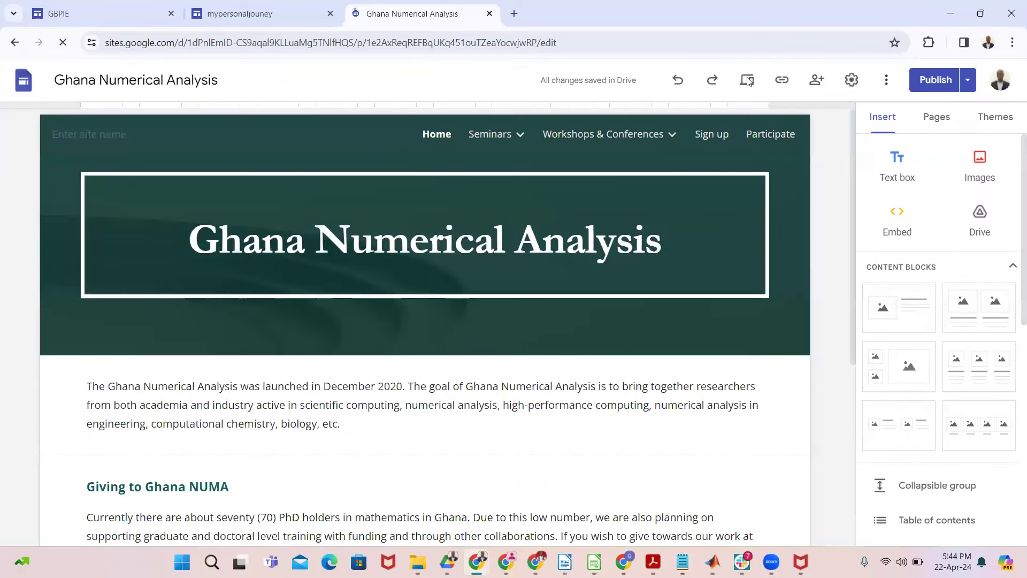
click(749, 80)
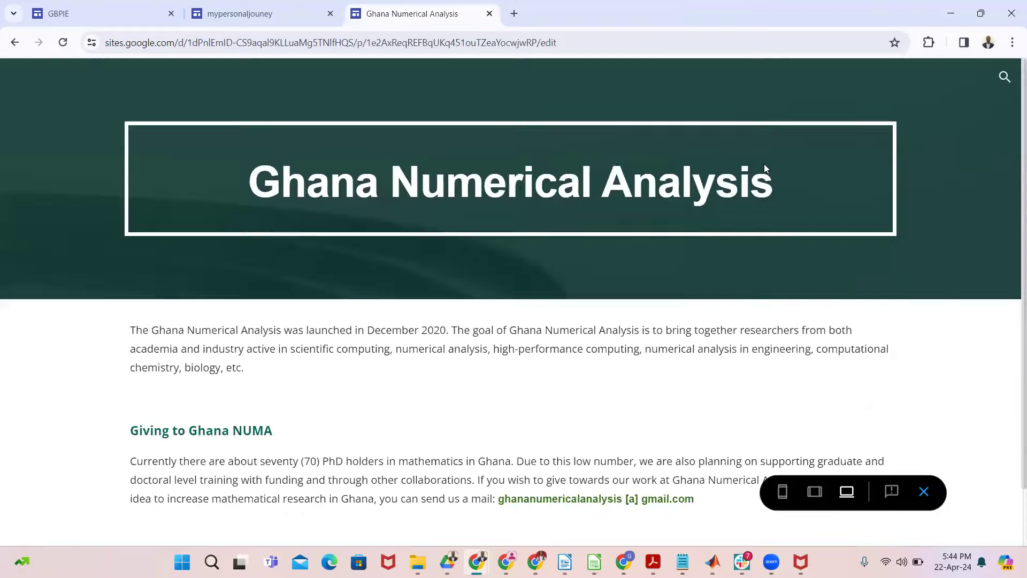
scroll(723, 270, down, 1)
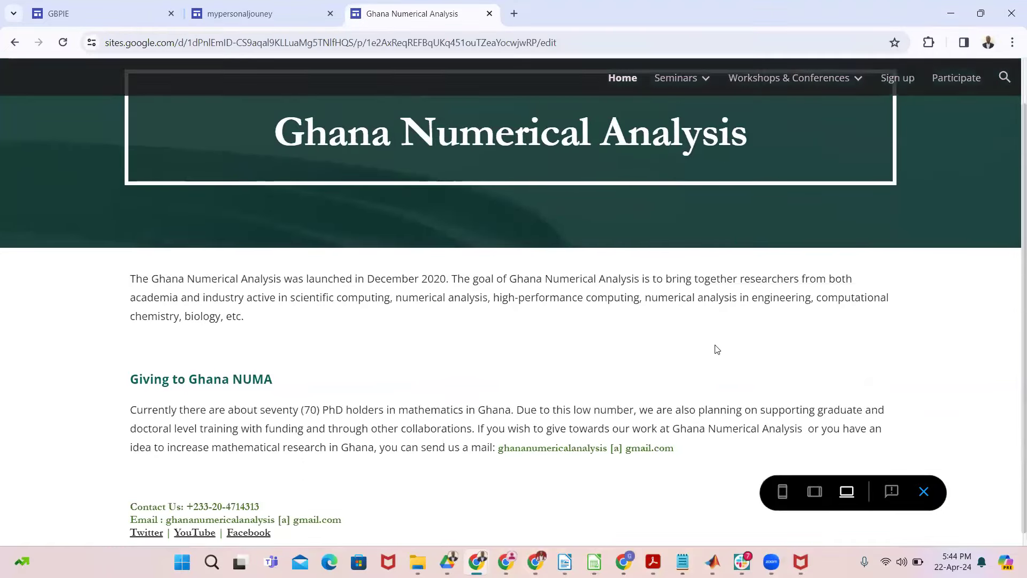
scroll(718, 343, up, 1)
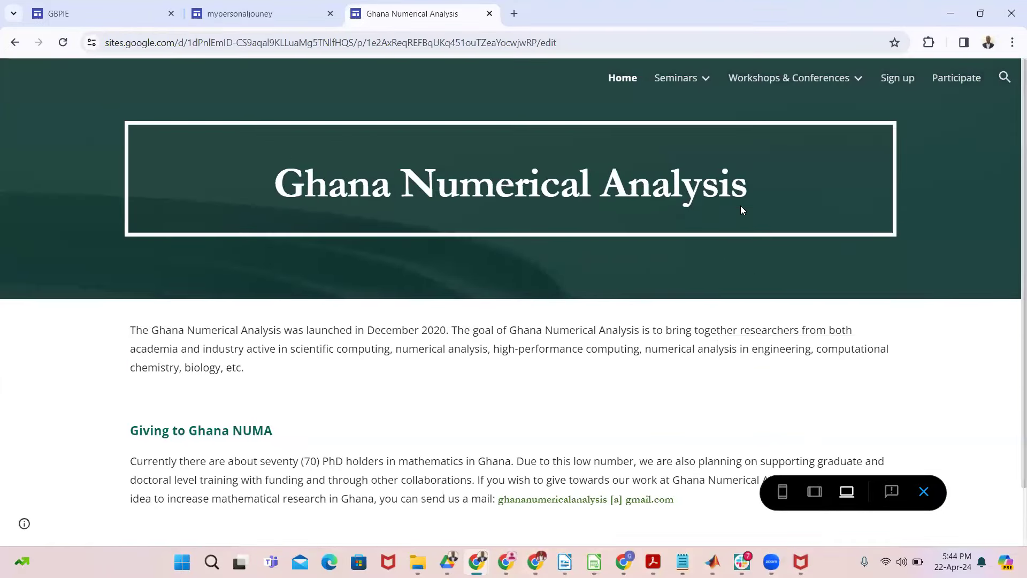
Step: In the preview, view the 2021, 2022 and 2023 Seminars pages and expand the Mathematical Biology subpages under Workshops & Conferences
mouse_move(707, 85)
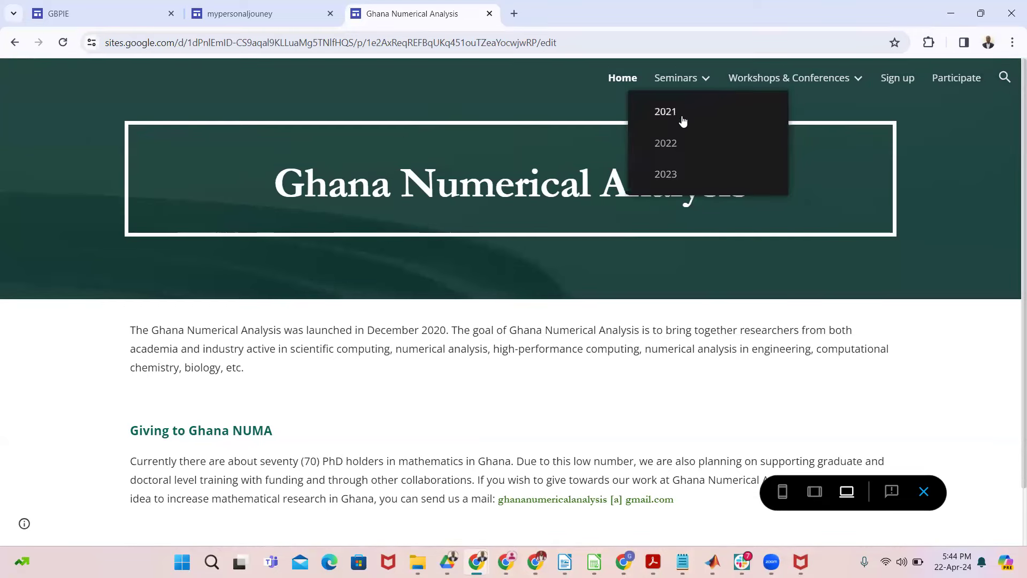
click(679, 123)
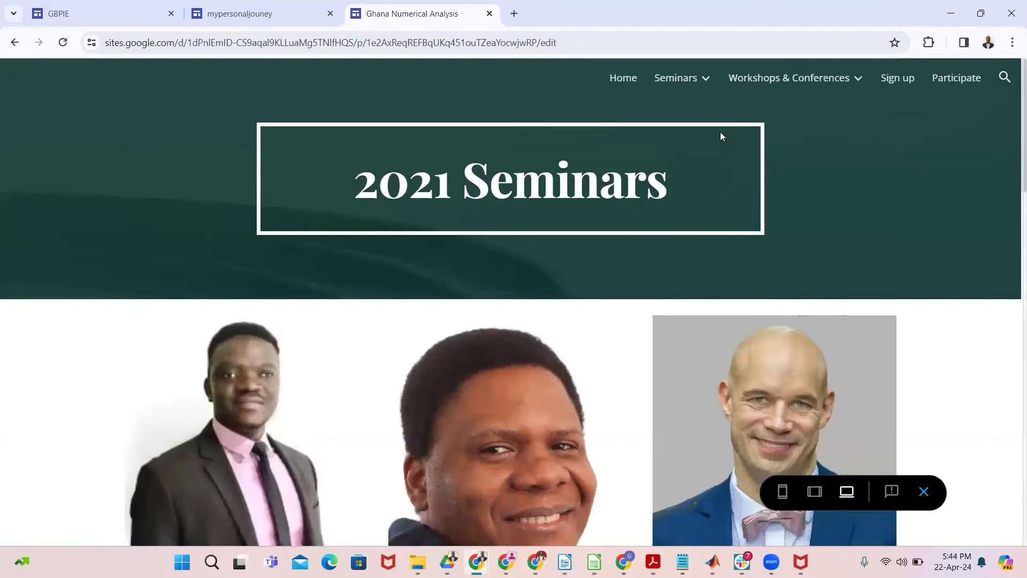
mouse_move(682, 79)
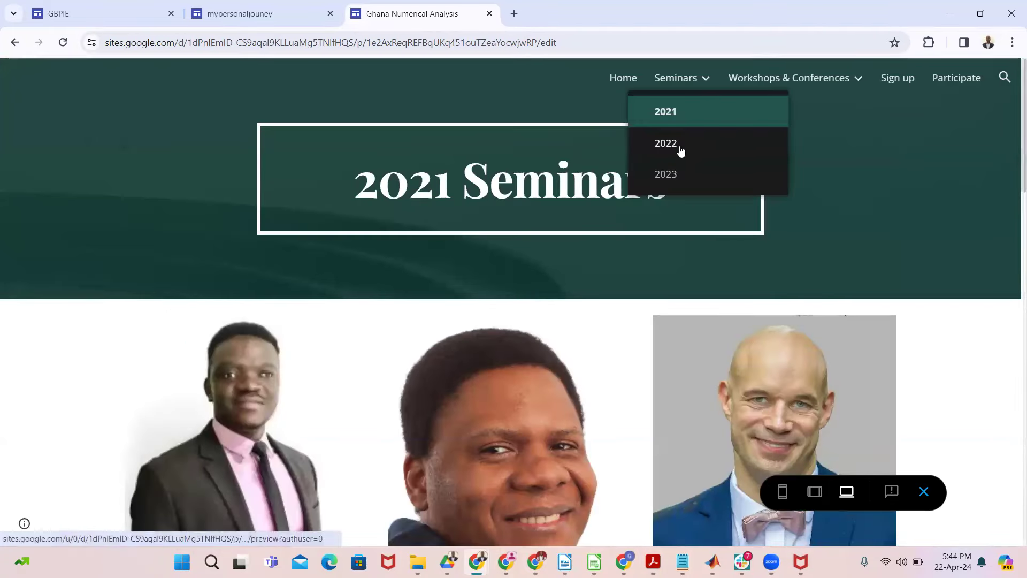
click(679, 149)
mouse_move(711, 84)
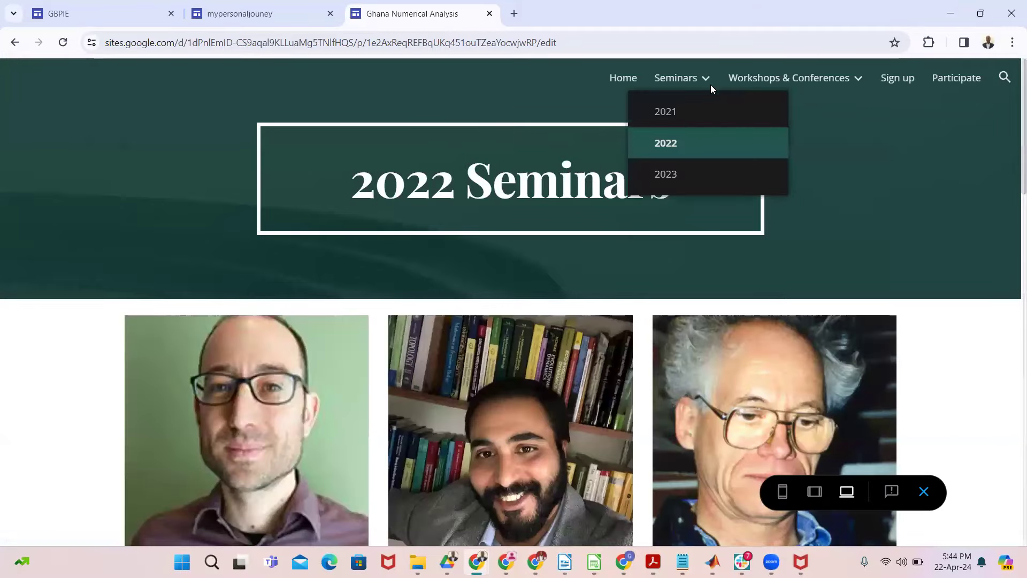
click(691, 177)
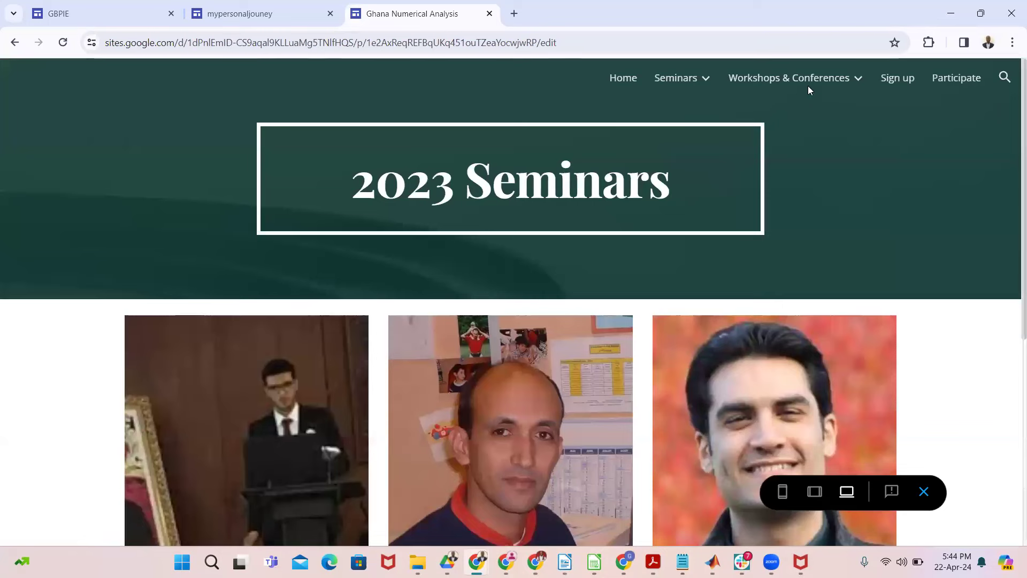
mouse_move(752, 79)
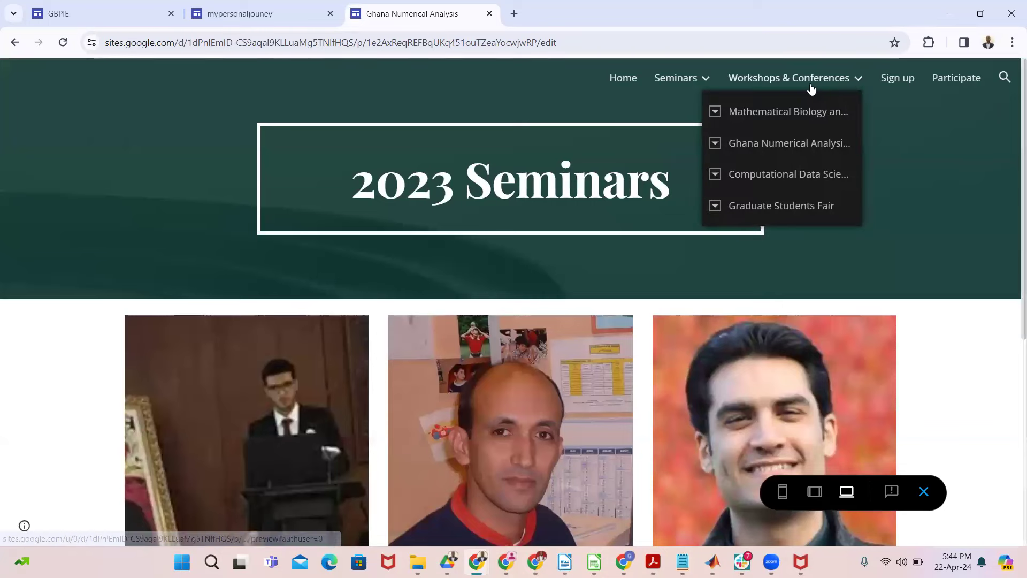
click(716, 112)
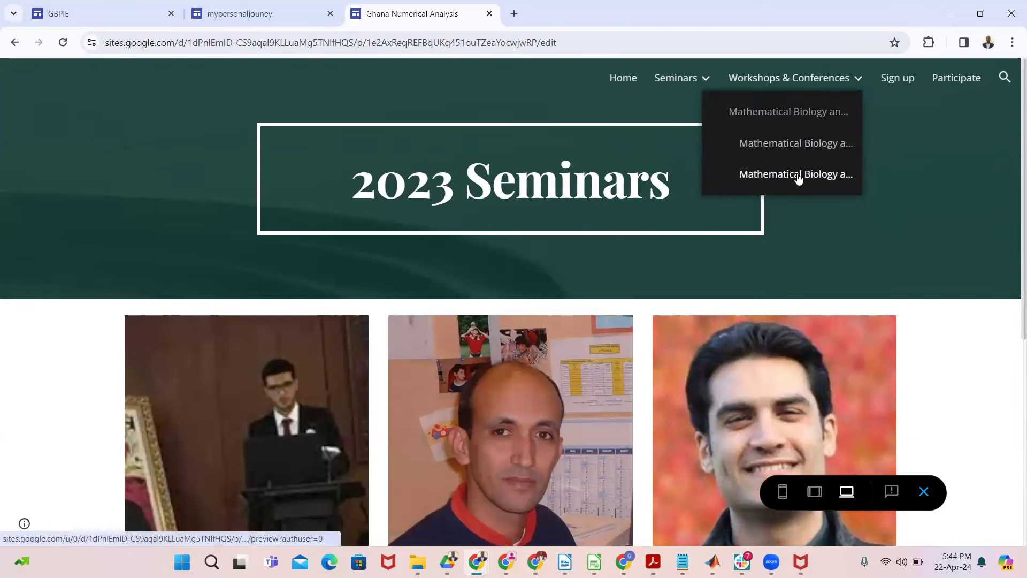
Step: Review the embedded forms on the Sign up and Participate pages and return to the GBPIE site editor
click(899, 80)
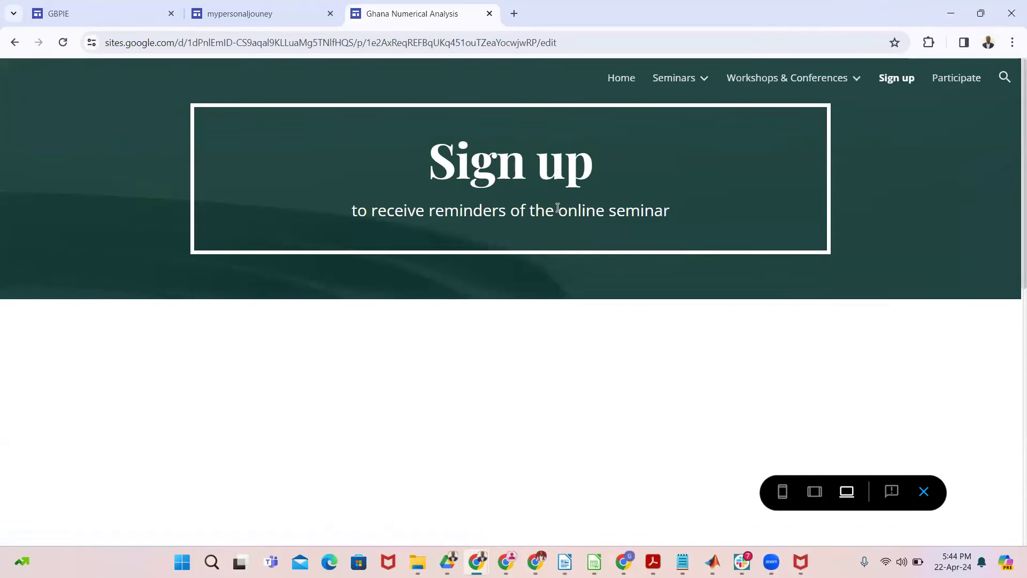
scroll(552, 370, down, 5)
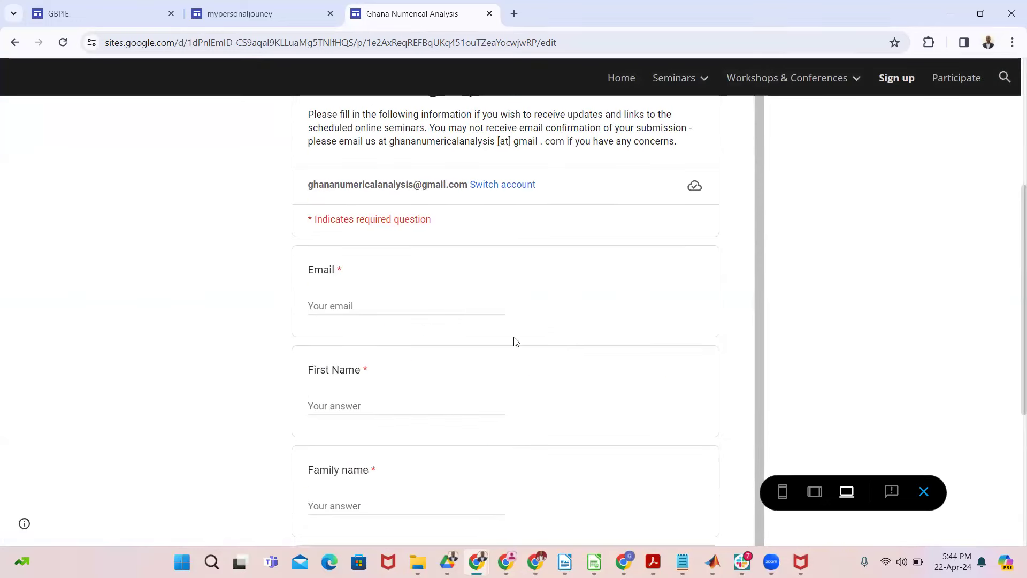
scroll(887, 270, up, 5)
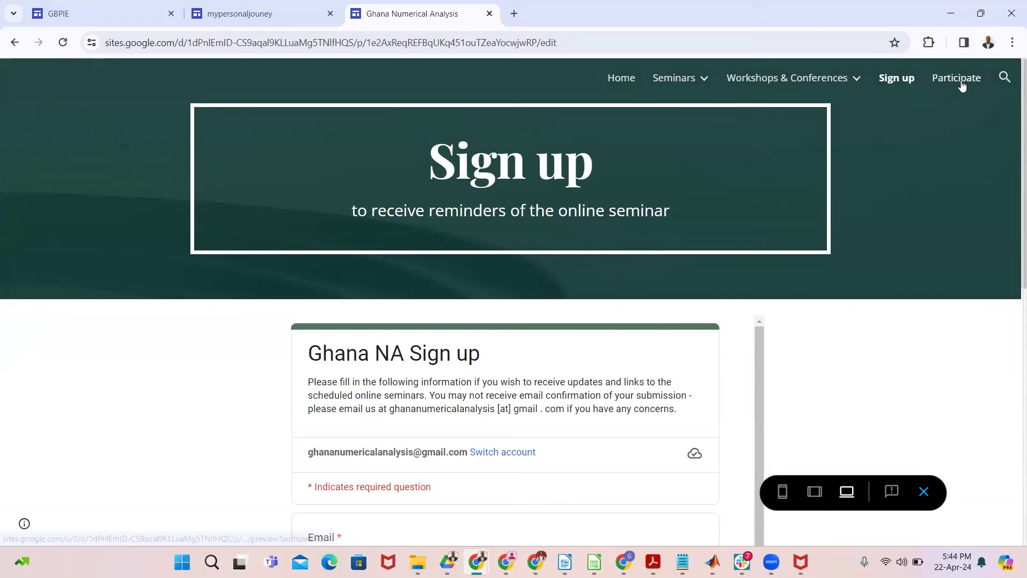
click(958, 81)
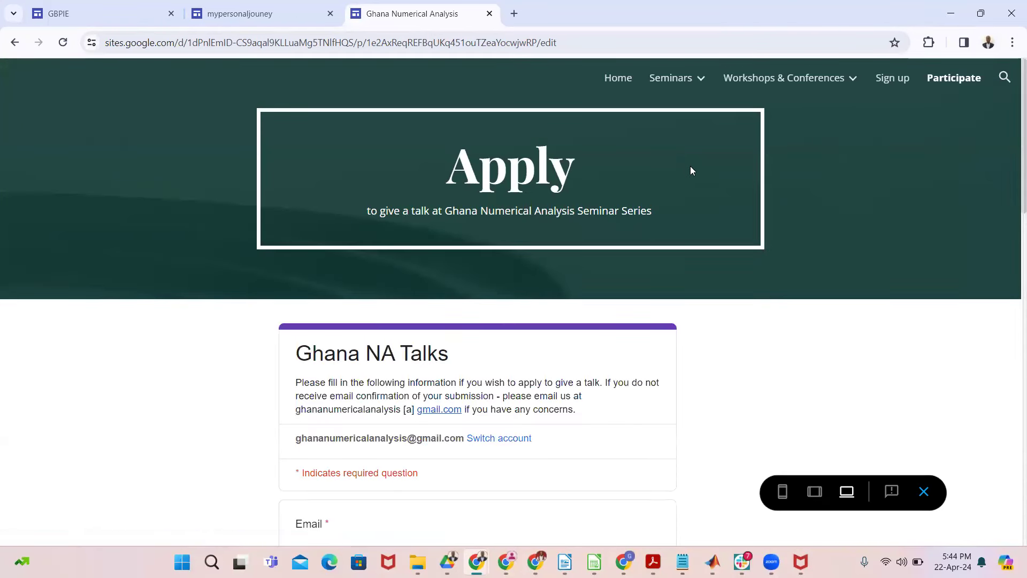
mouse_move(745, 80)
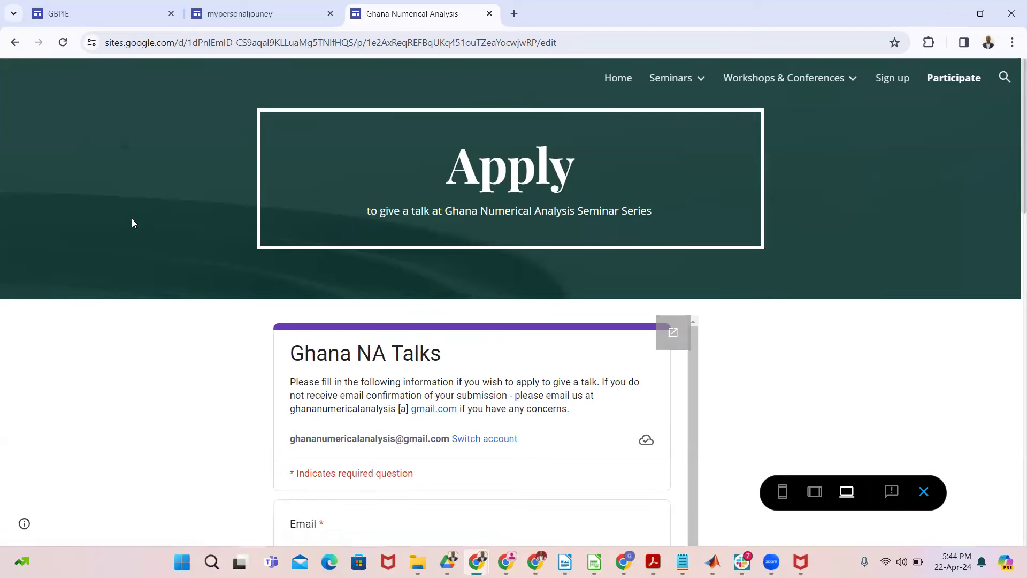
click(118, 9)
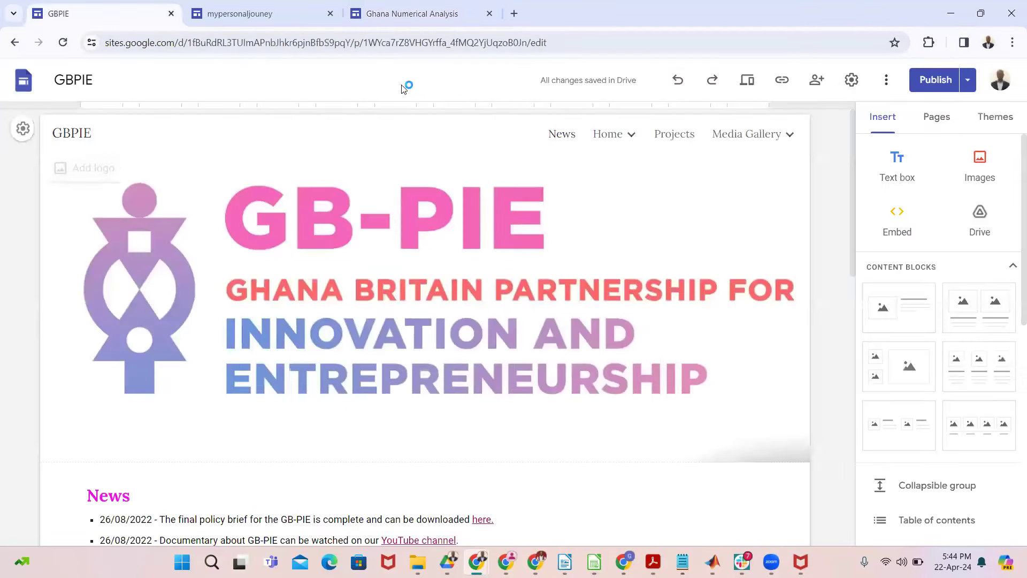